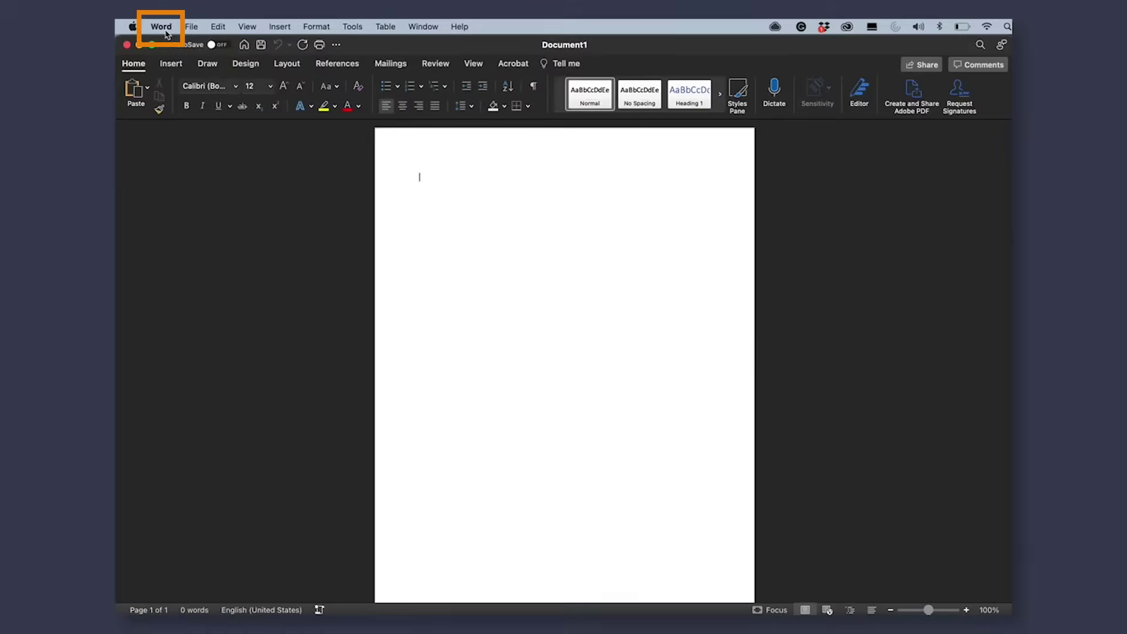
# - Show About Microsoft Word, with version 16.63.1 and the Microsoft 365 Subscription license
pyautogui.click(165, 28)
pyautogui.click(173, 45)
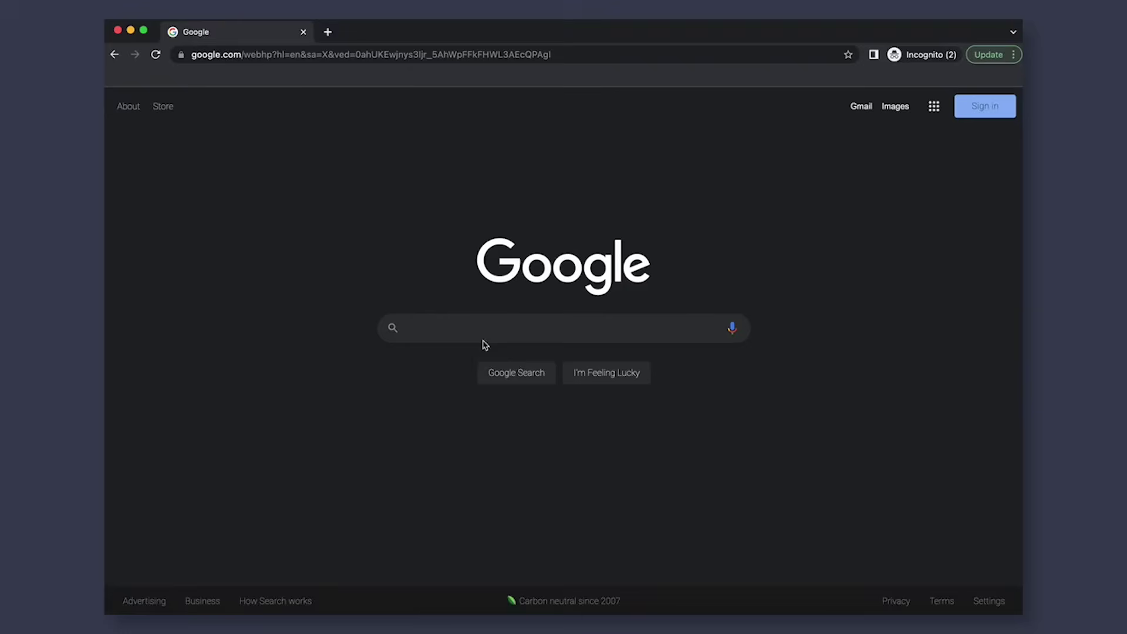
# - Search Google for 'word 2019 protected view'
pyautogui.click(486, 329)
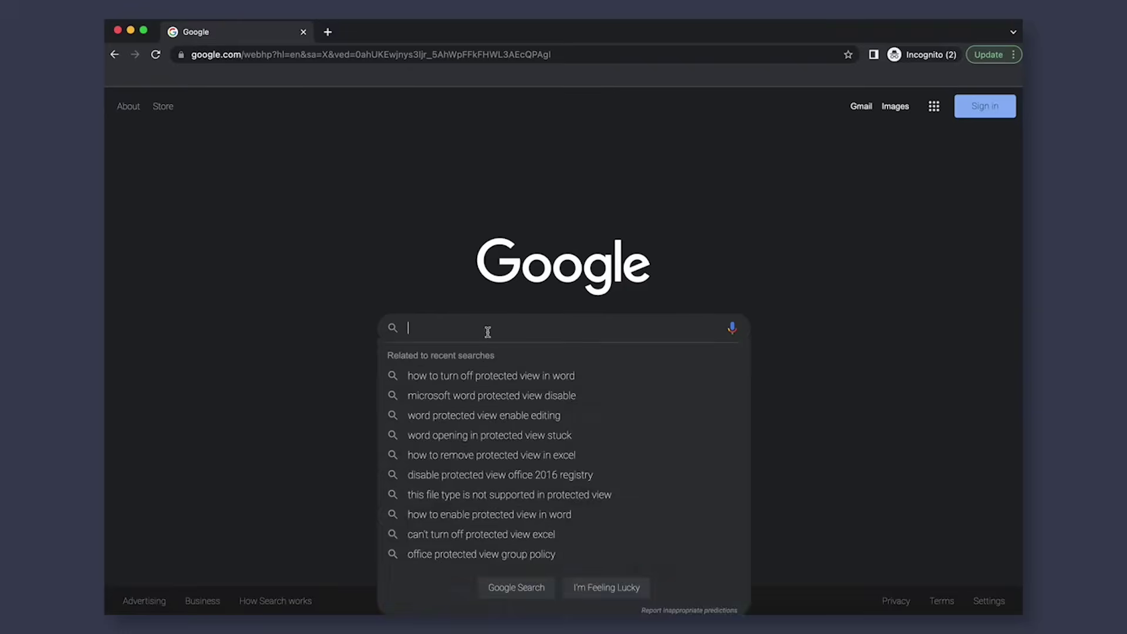
pyautogui.write('word 2019 prot')
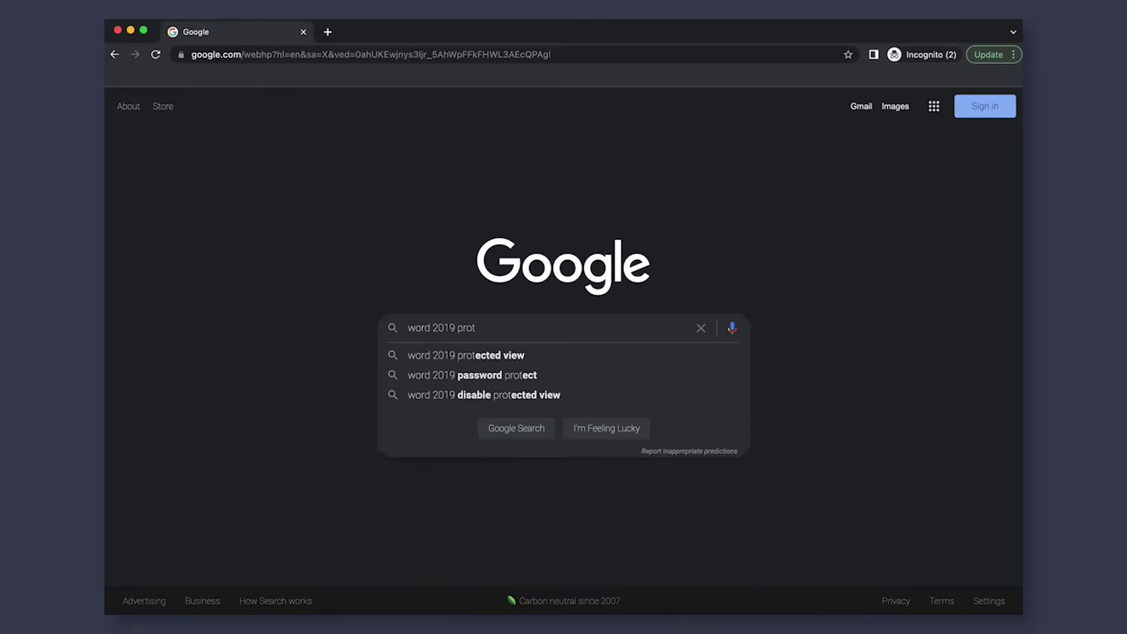
pyautogui.write('ected view')
pyautogui.press('Return')
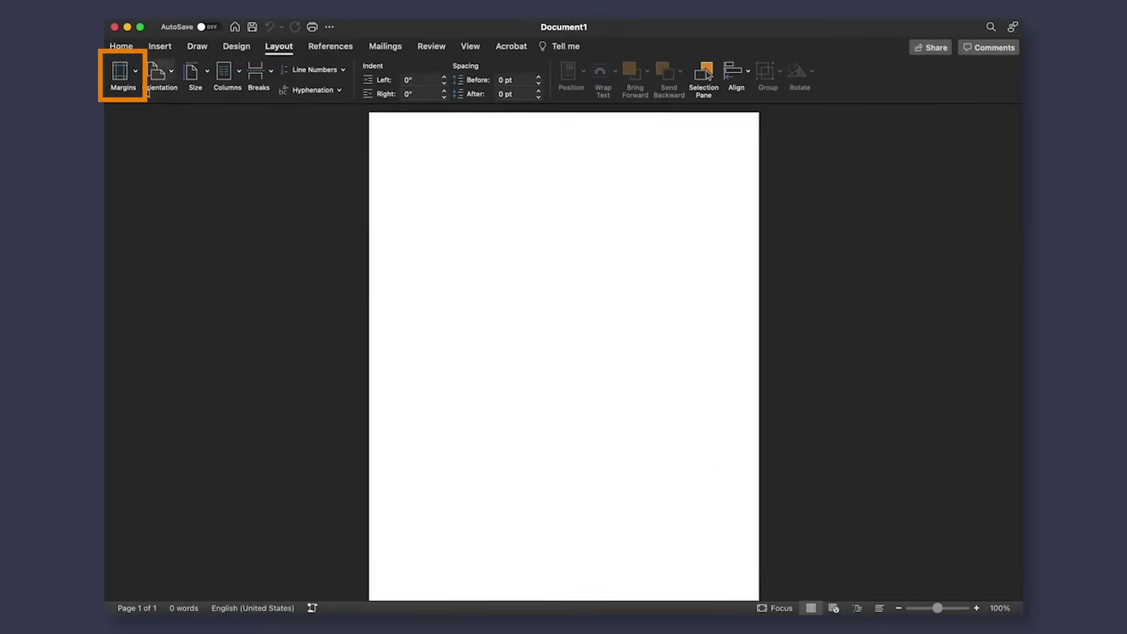
# - Apply Normal 1-inch margins and Portrait orientation, keeping the US Letter paper size
pyautogui.click(132, 76)
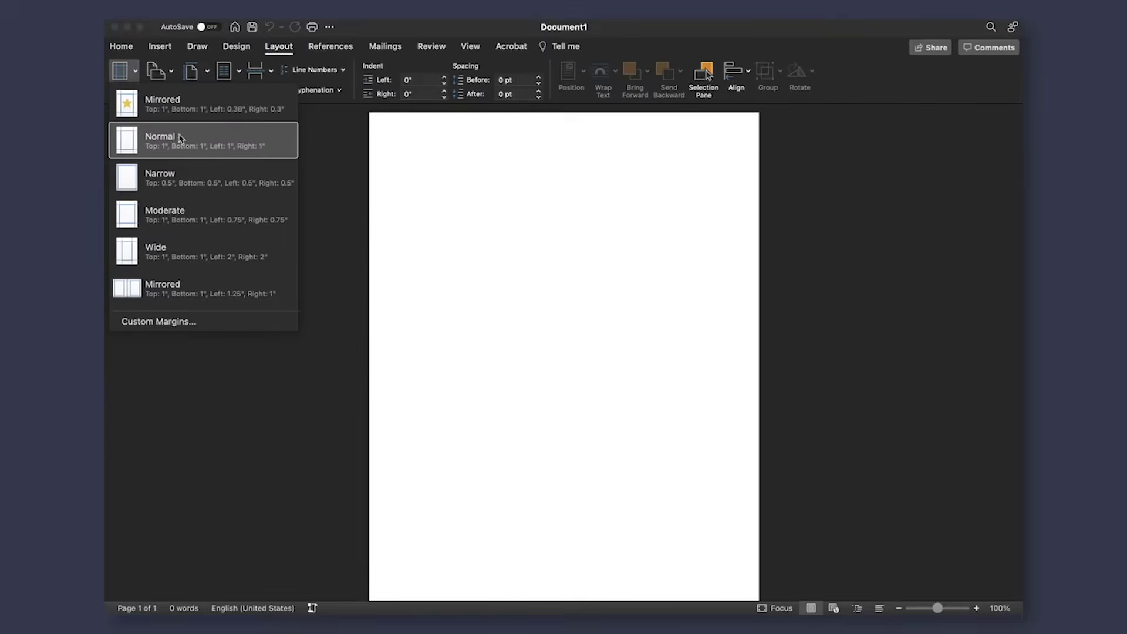
pyautogui.click(171, 72)
pyautogui.click(171, 71)
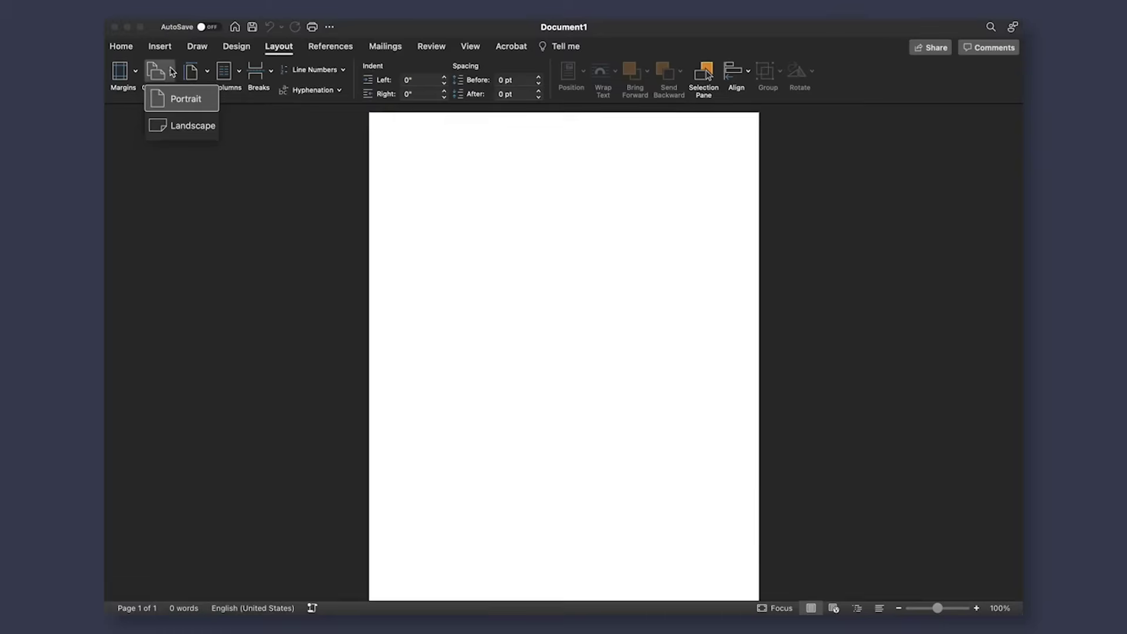
pyautogui.click(209, 75)
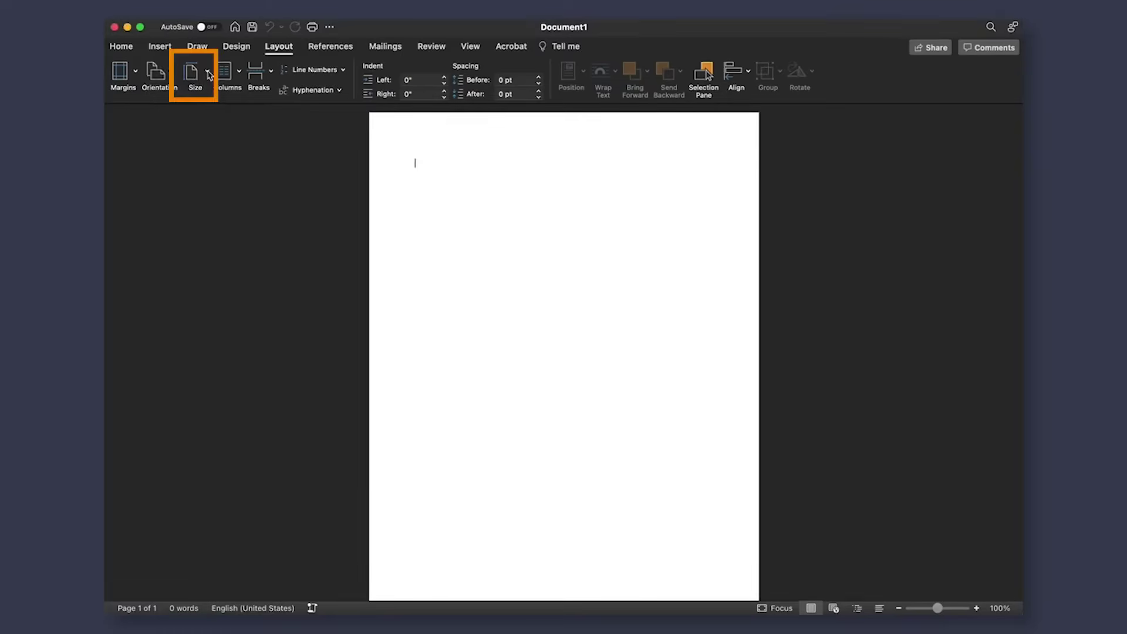
pyautogui.click(209, 75)
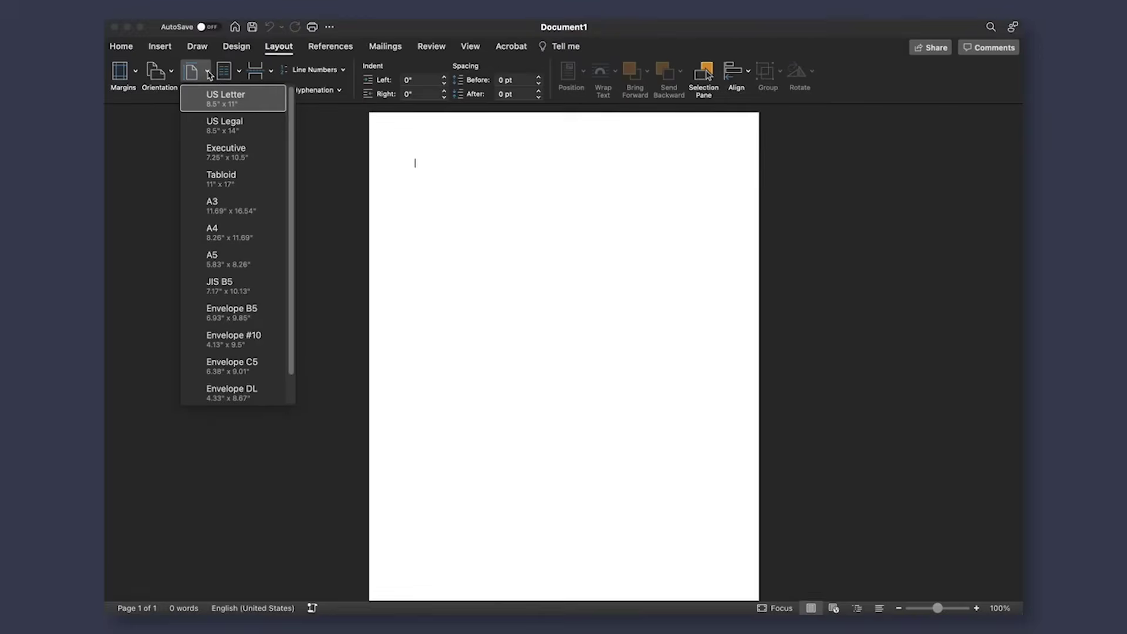
pyautogui.click(450, 165)
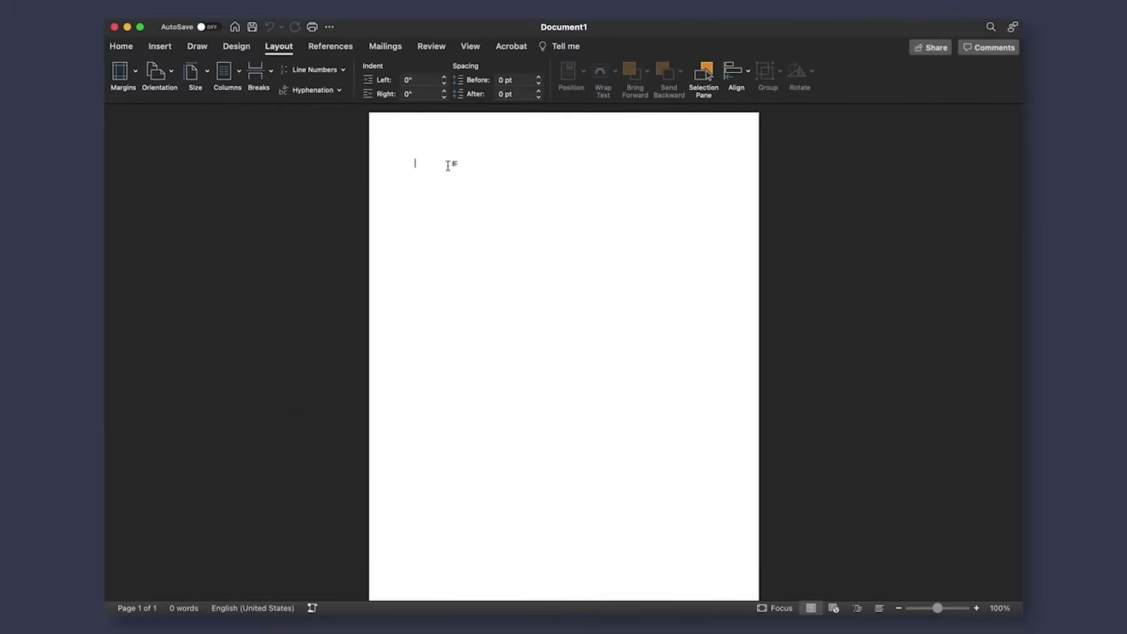
# - Switch the document font to Times New Roman at 12 pt
pyautogui.click(132, 49)
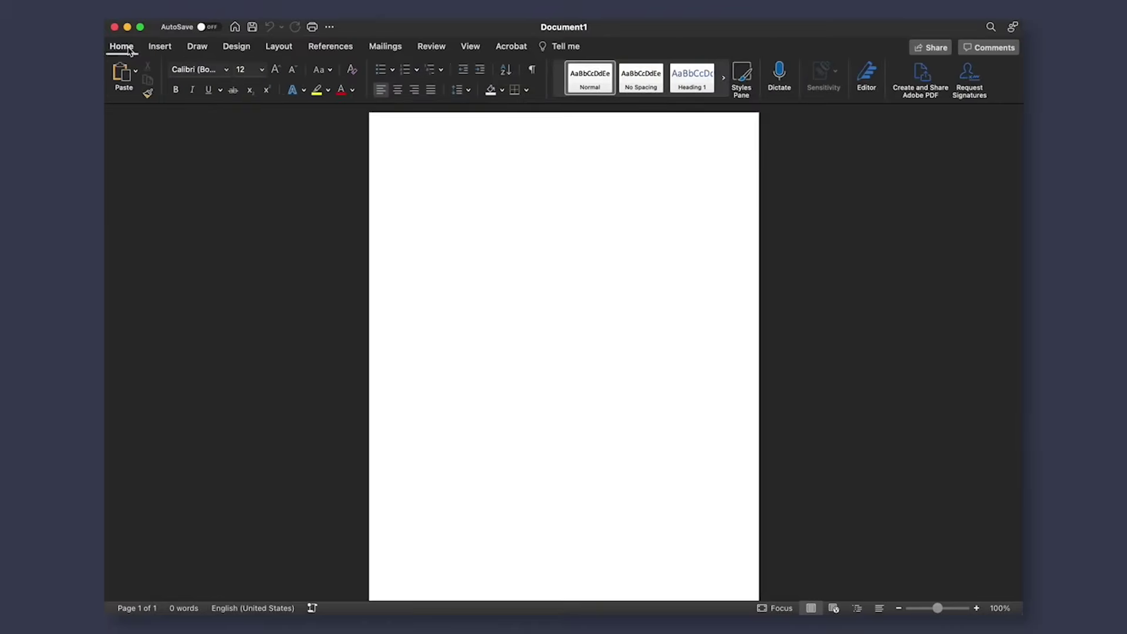
pyautogui.click(226, 70)
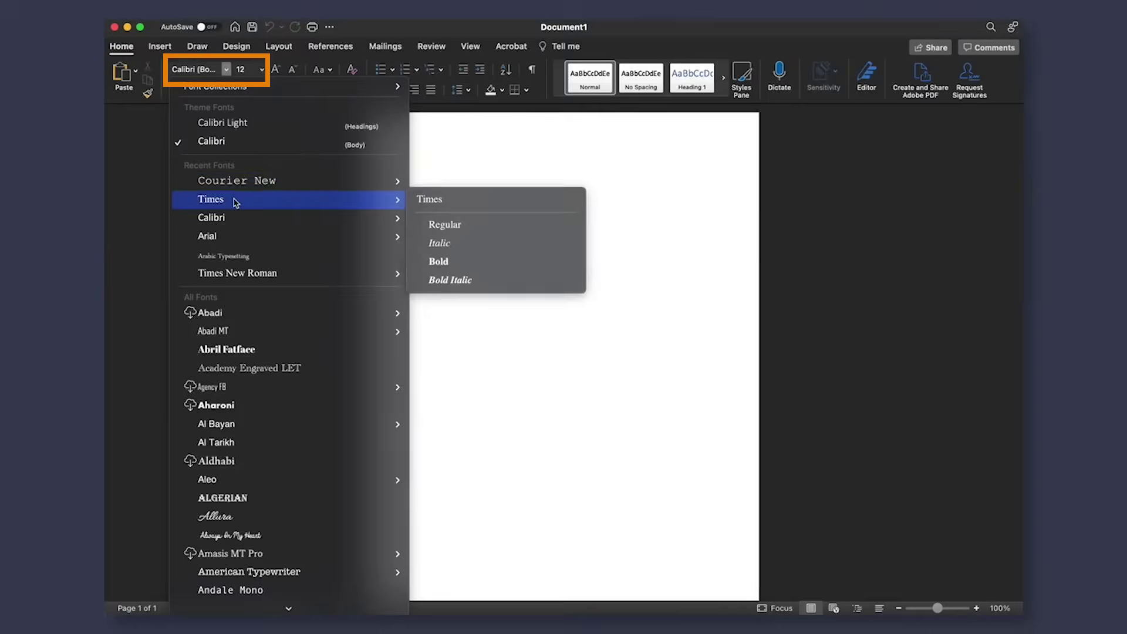
pyautogui.click(237, 273)
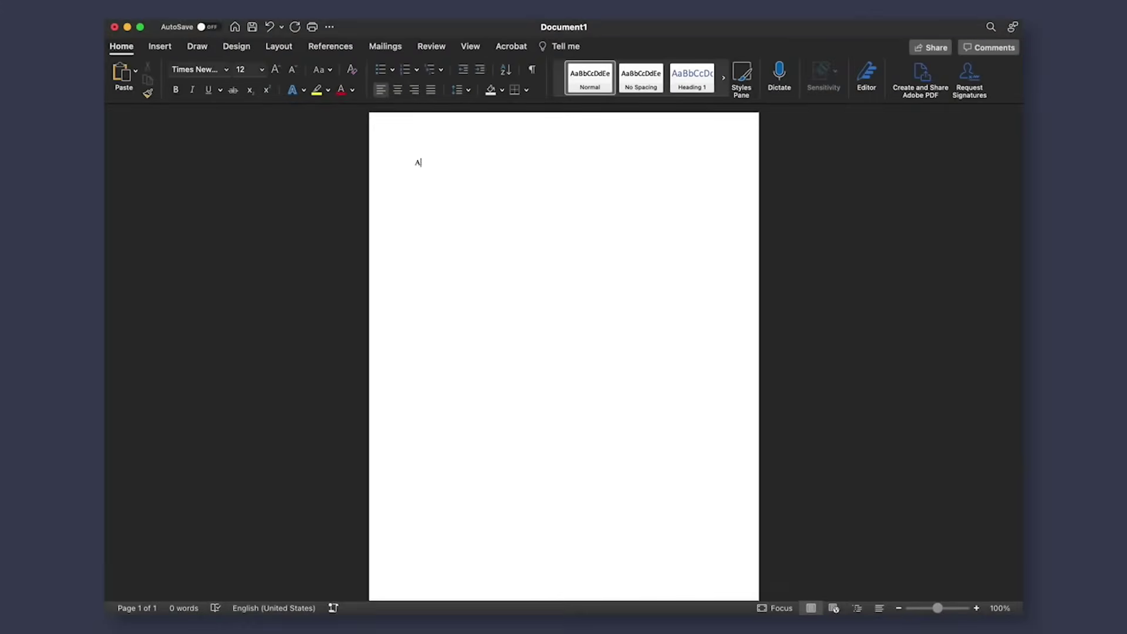
# - Type 'Author First Name, Last Name', tab to the right, and check the 5-word count
pyautogui.write(' First ')
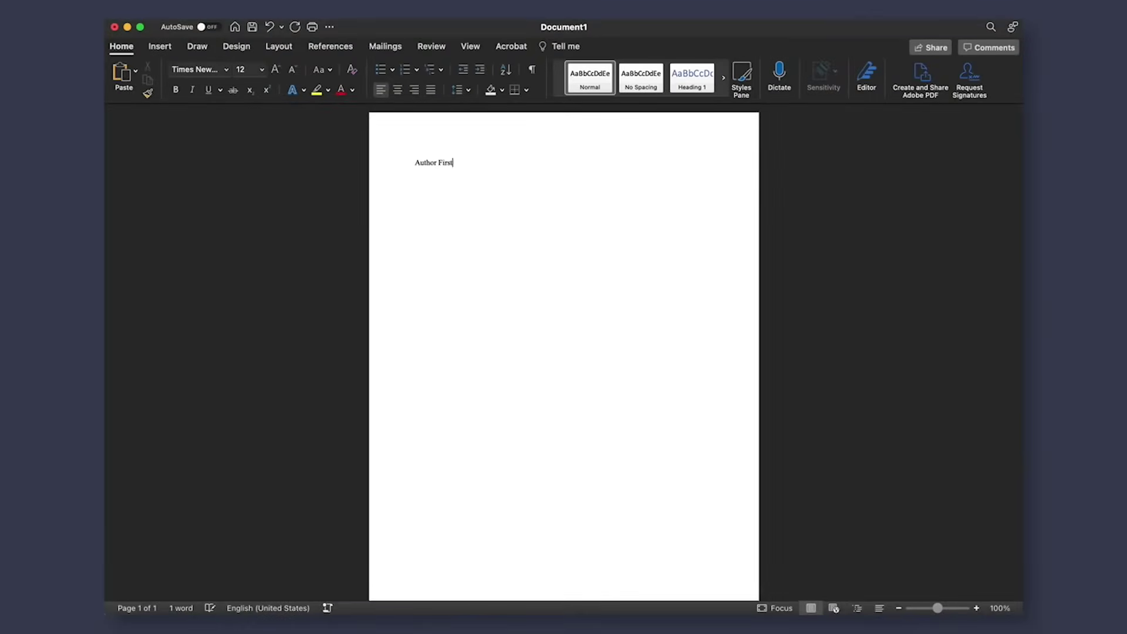
pyautogui.write('Name, L')
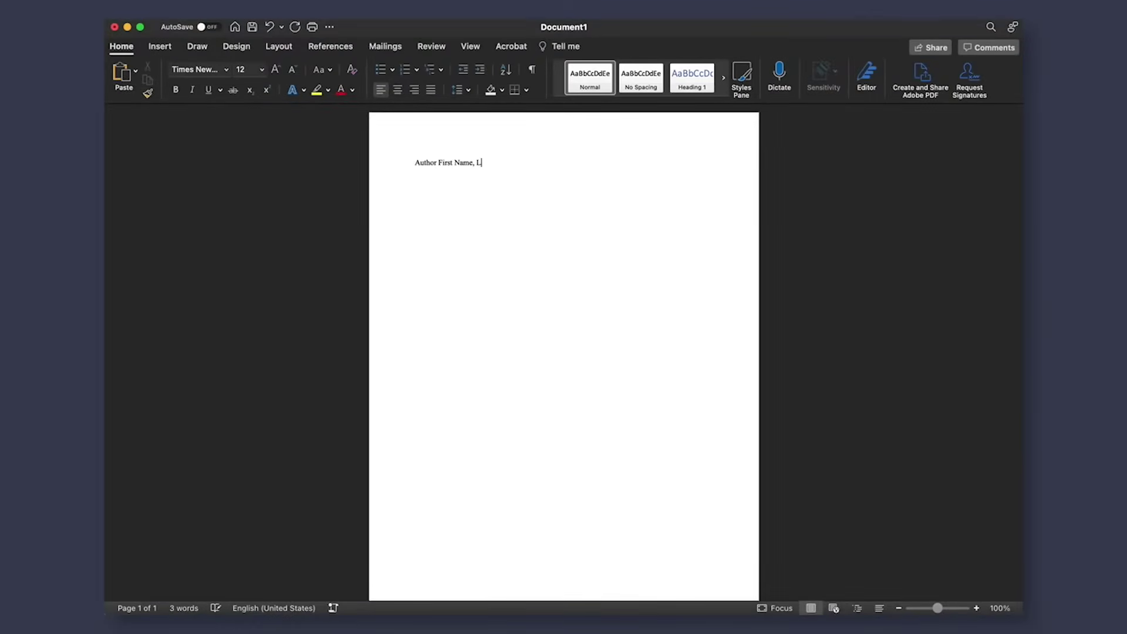
pyautogui.write('ast Name')
pyautogui.press('Tab')
pyautogui.press('Tab')
pyautogui.press('Tab')
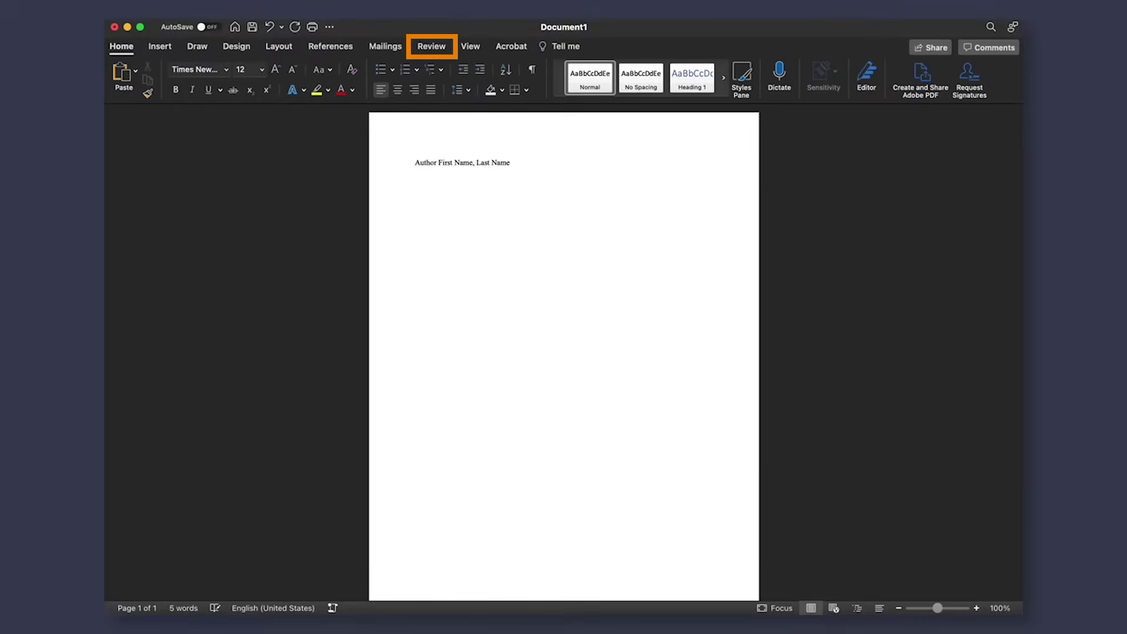
pyautogui.click(438, 50)
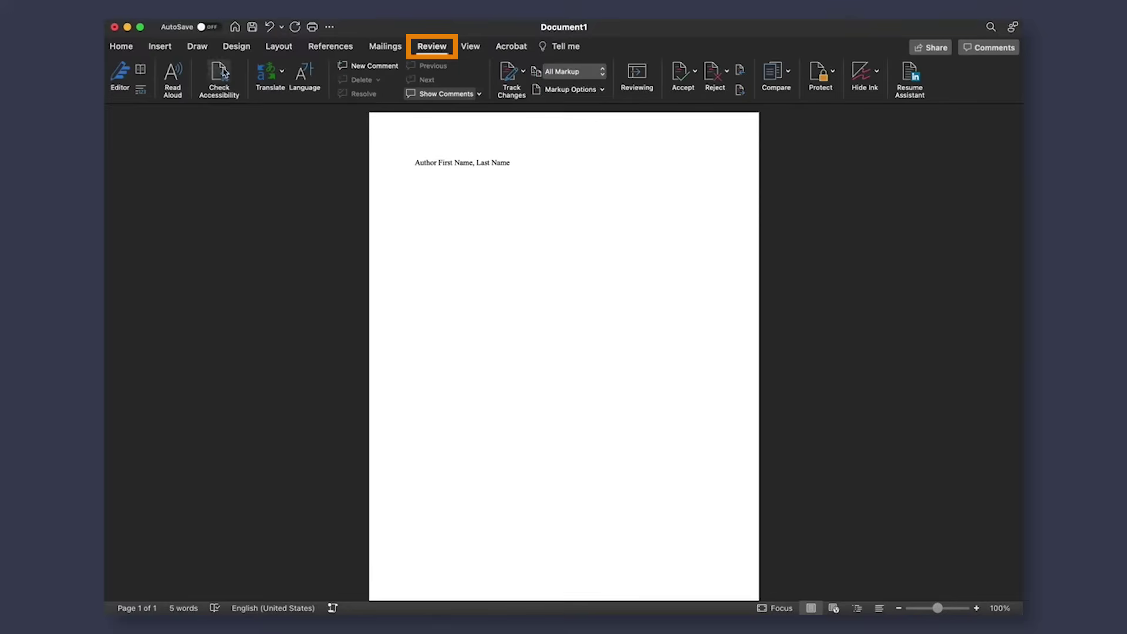
pyautogui.click(144, 94)
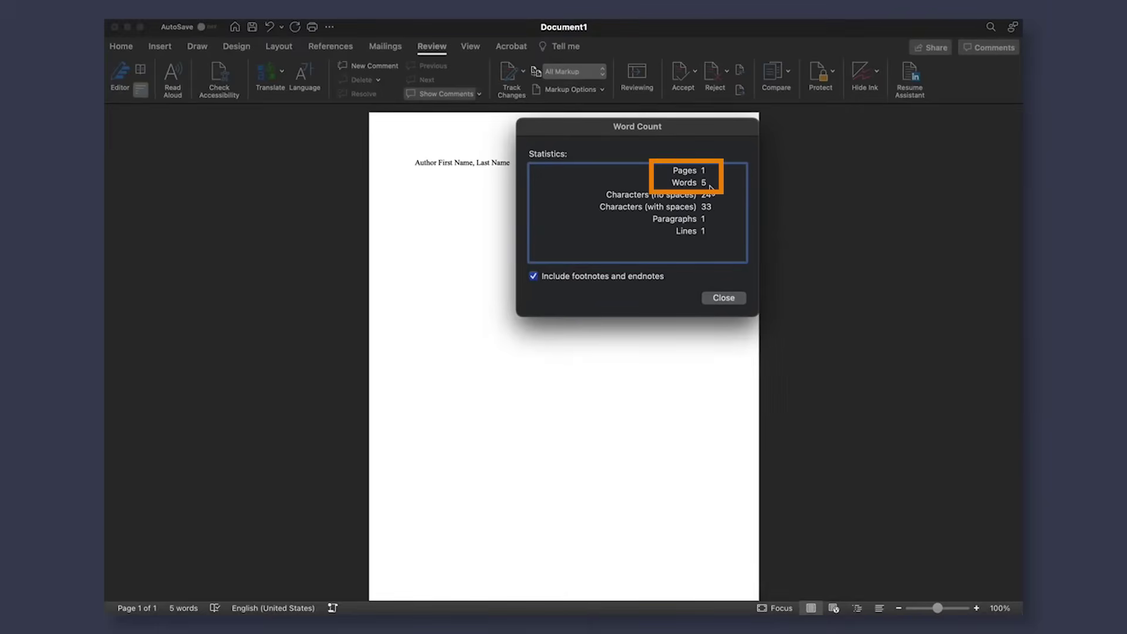
# - Add 'Word Count:' at right, then 'Address, city, state, zip code' and 'email address' lines below
pyautogui.click(723, 297)
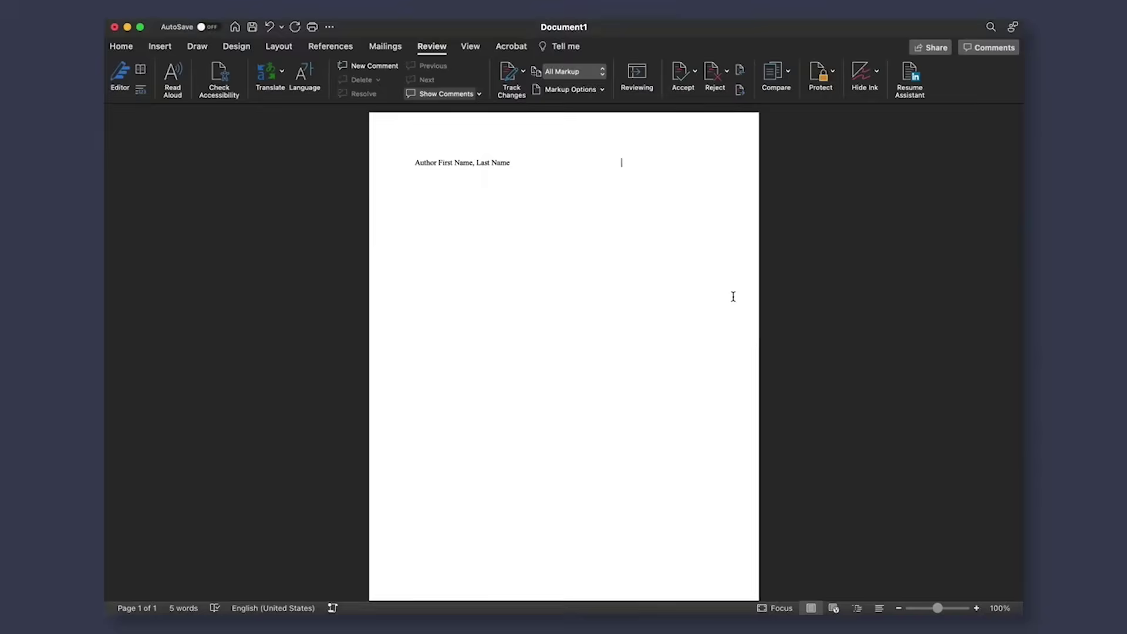
pyautogui.write('Word Count:')
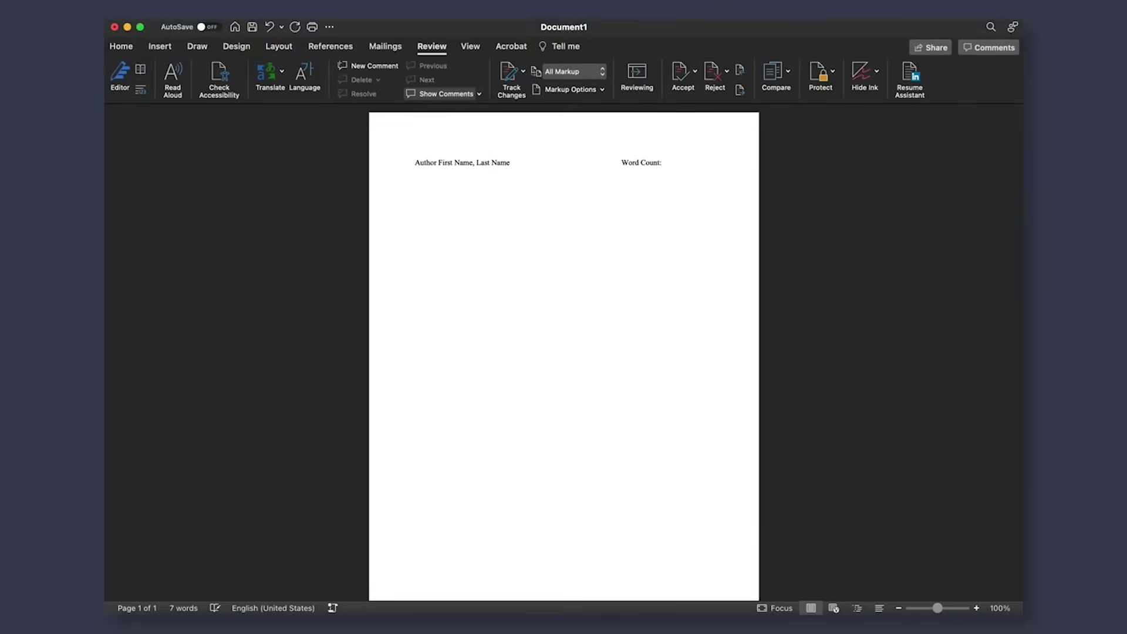
pyautogui.press('Return')
pyautogui.write('Address, ci')
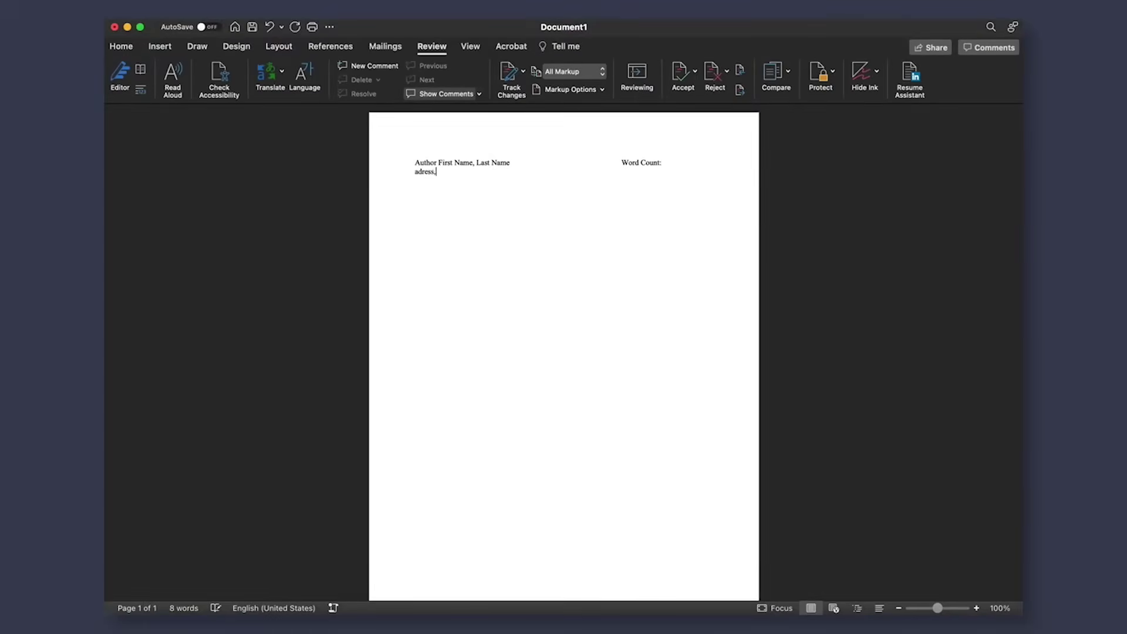
pyautogui.write('ty, state, zip code')
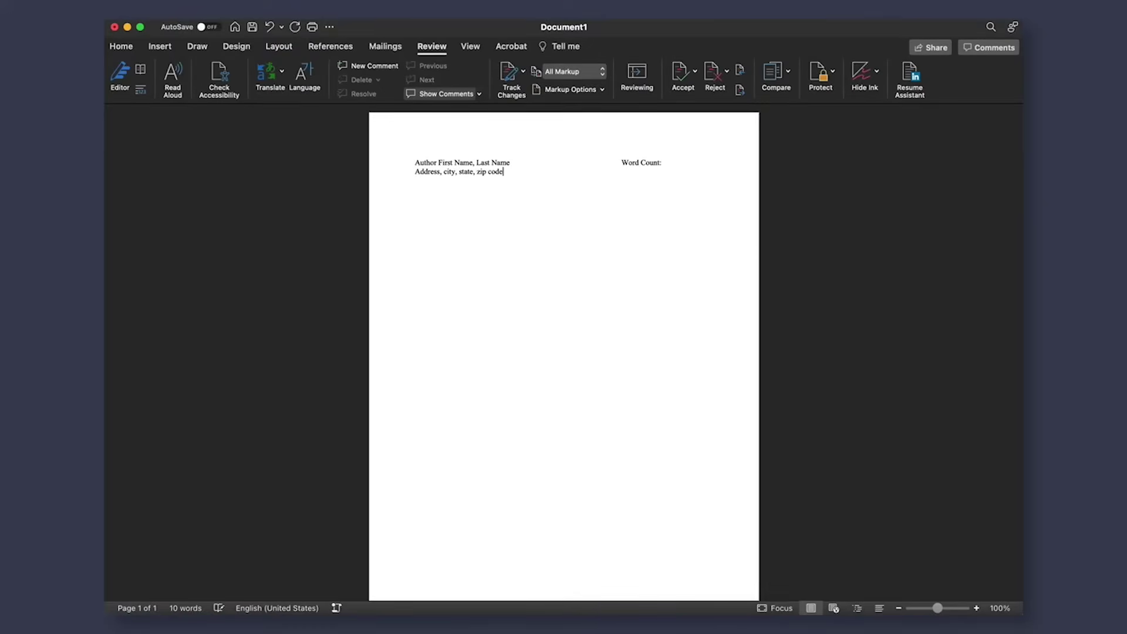
pyautogui.press('Return')
pyautogui.write('email address')
pyautogui.scroll(-1, 509, 212)
pyautogui.press('Return')
pyautogui.press('Return')
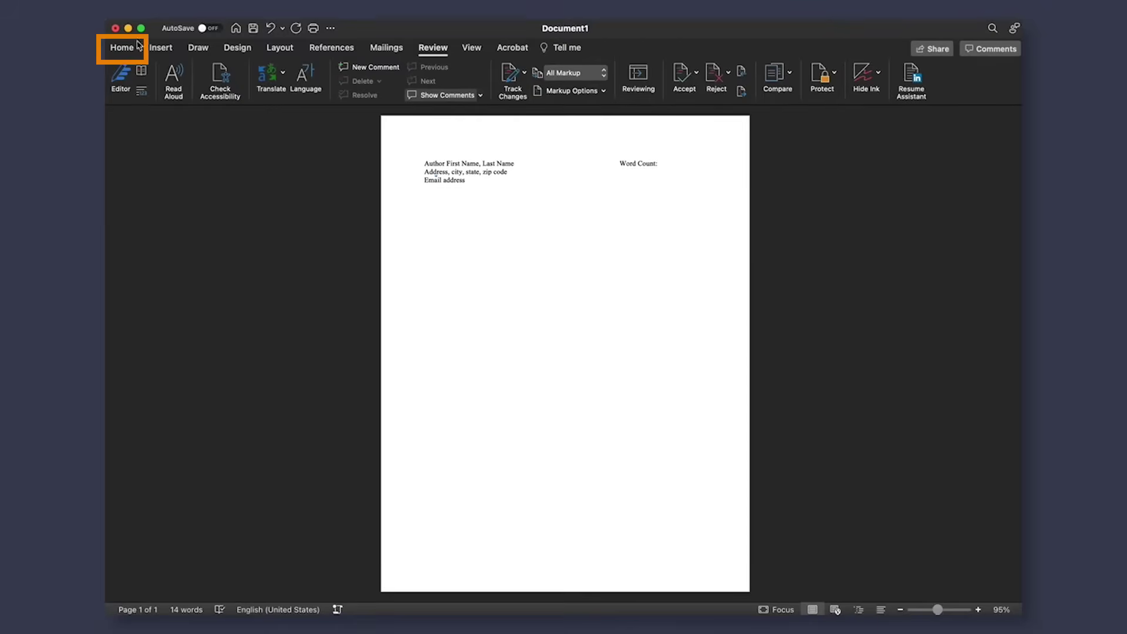
# - Add centred lines 'MANUSCRIPT NAME' and 'BY AUTHOR NAME writing as PEN NAME'
pyautogui.click(122, 50)
pyautogui.click(399, 92)
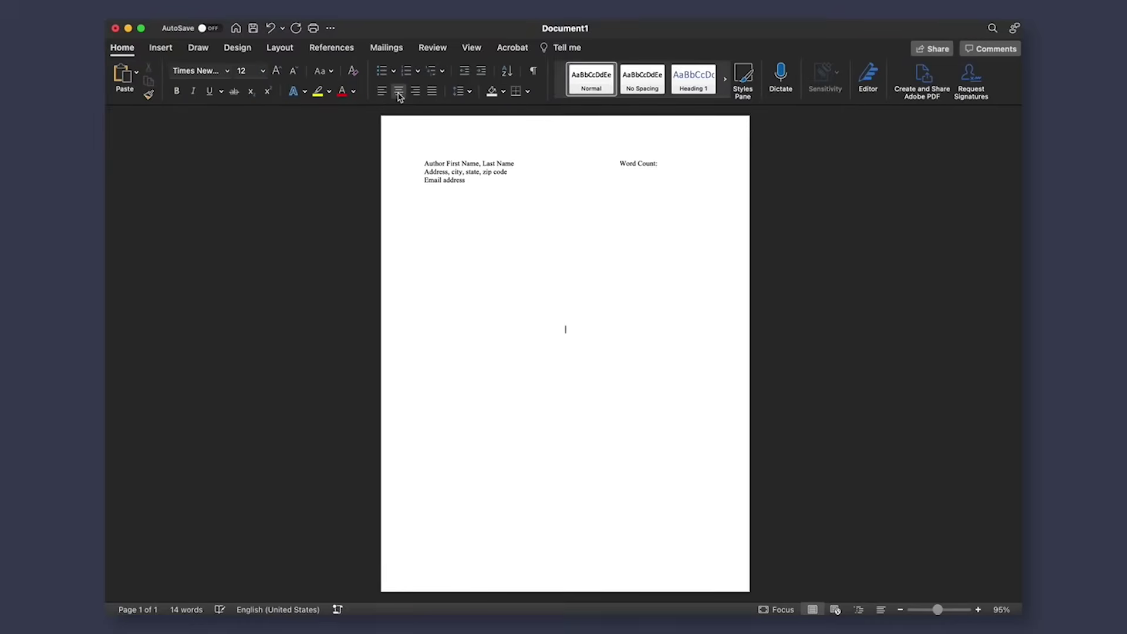
pyautogui.write('MANUSCRIPT NAME')
pyautogui.press('Return')
pyautogui.write('BY AUTHOR')
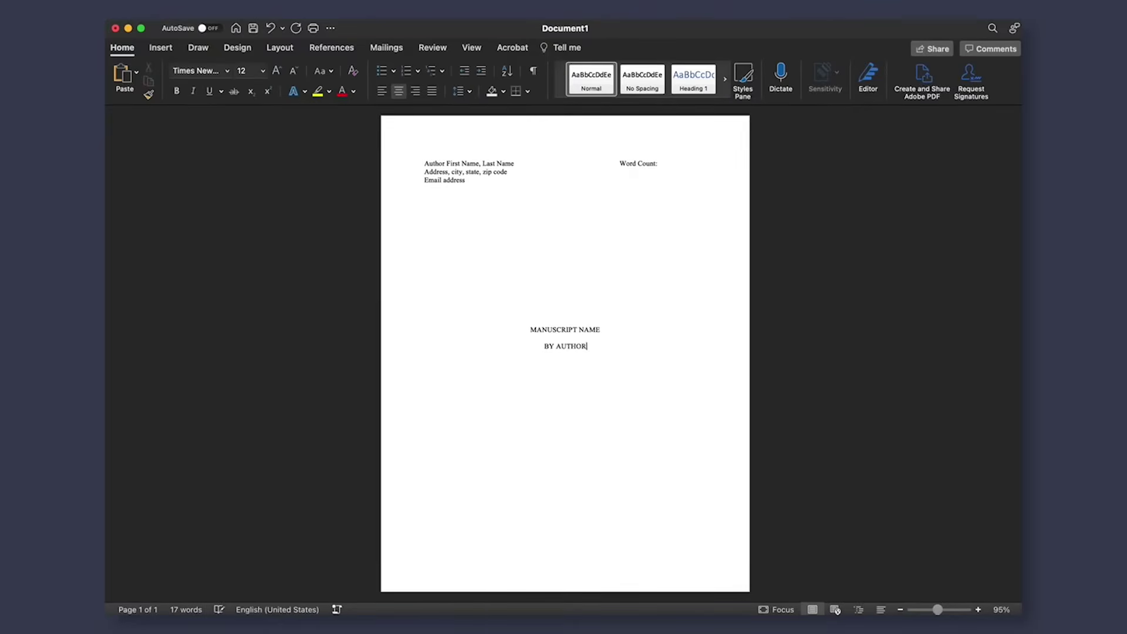
pyautogui.write(' NAME writing as PEN')
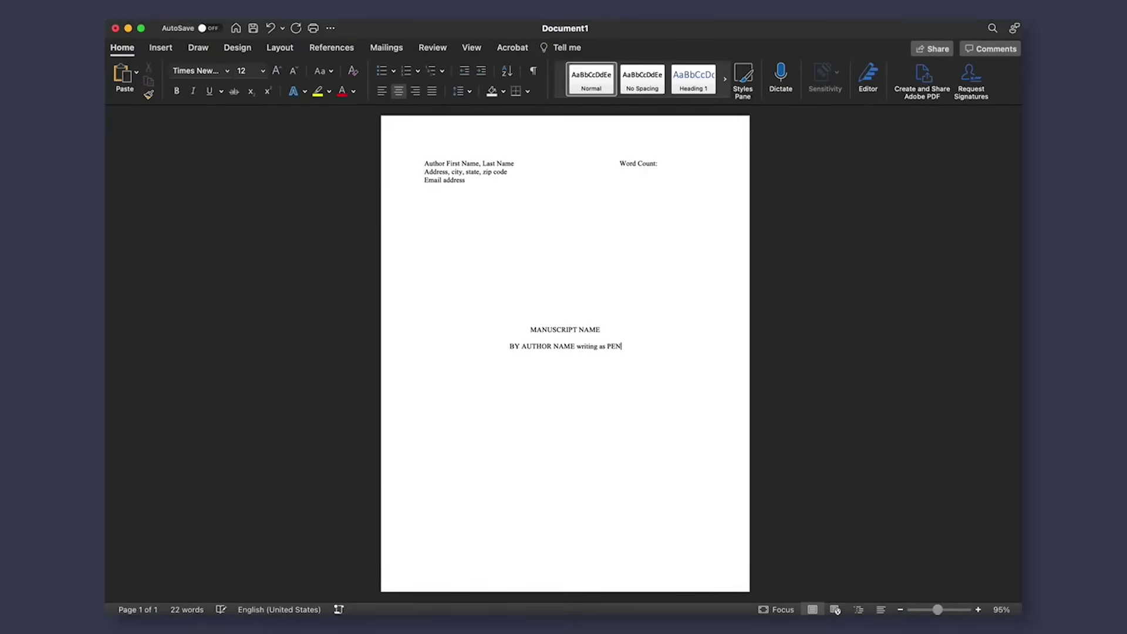
pyautogui.write(' NAME')
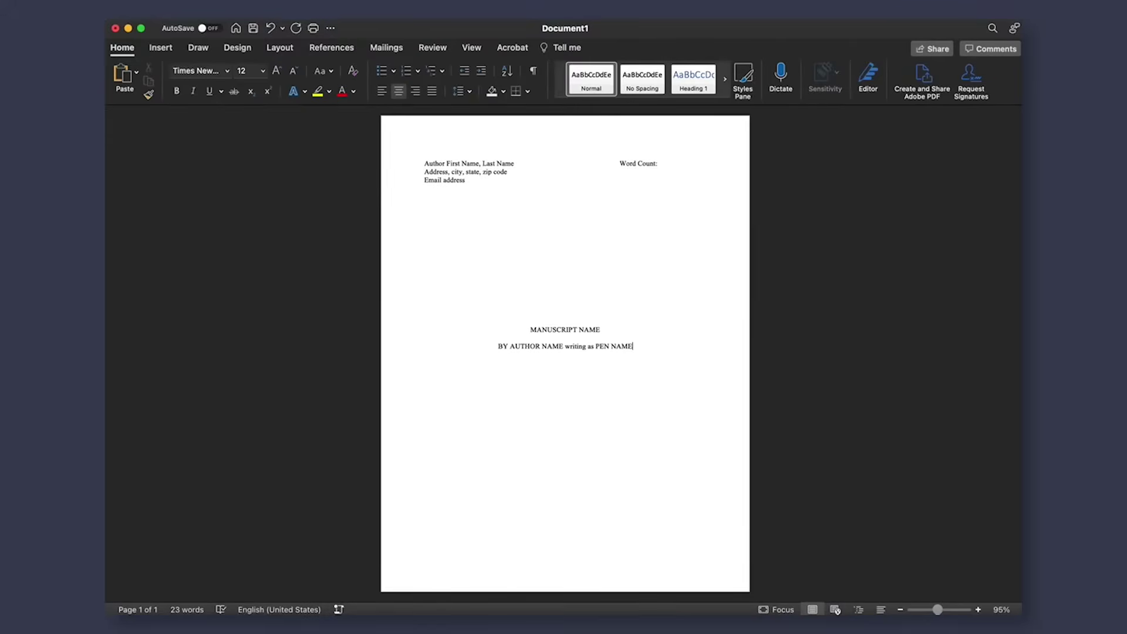
# - Insert a page break after the title page and scroll down to the blank page 2
pyautogui.click(156, 49)
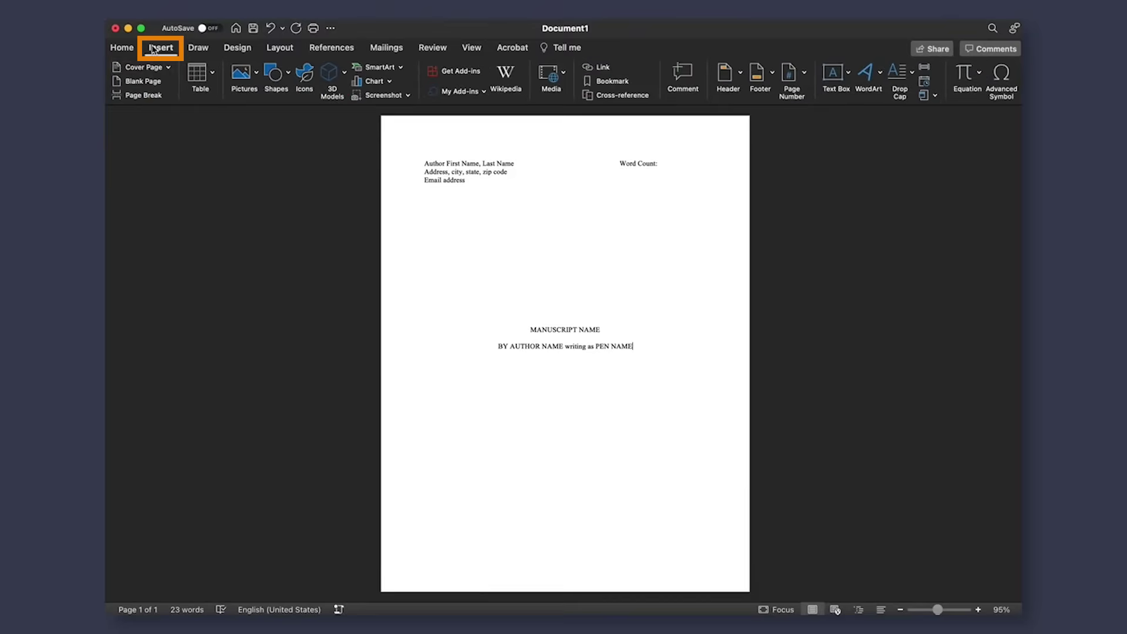
pyautogui.click(152, 95)
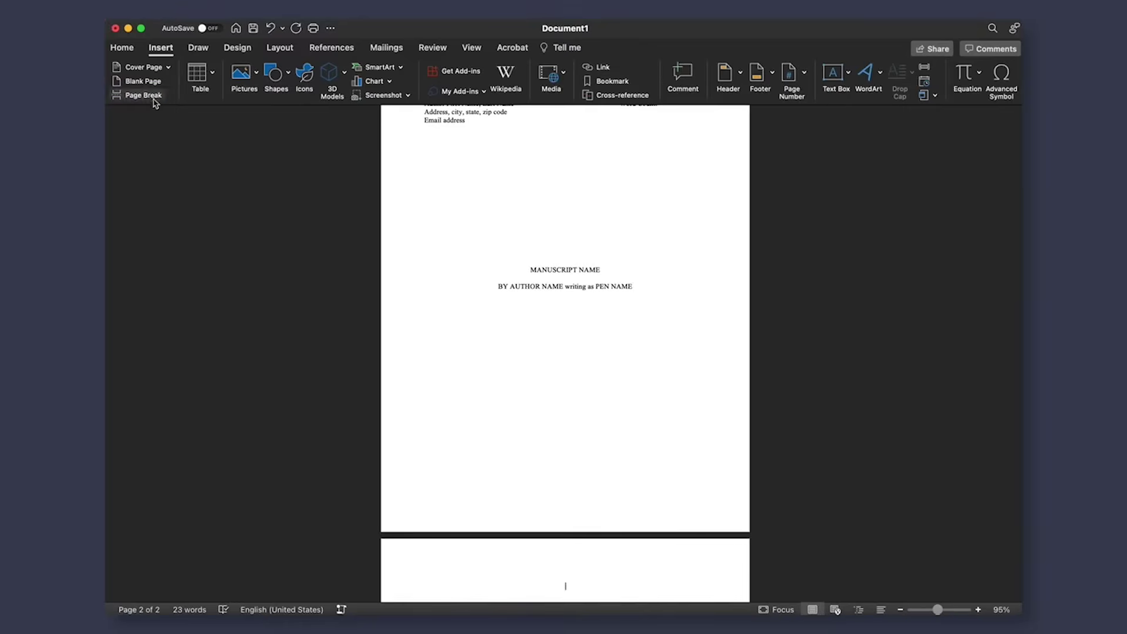
pyautogui.scroll(-6, 613, 432)
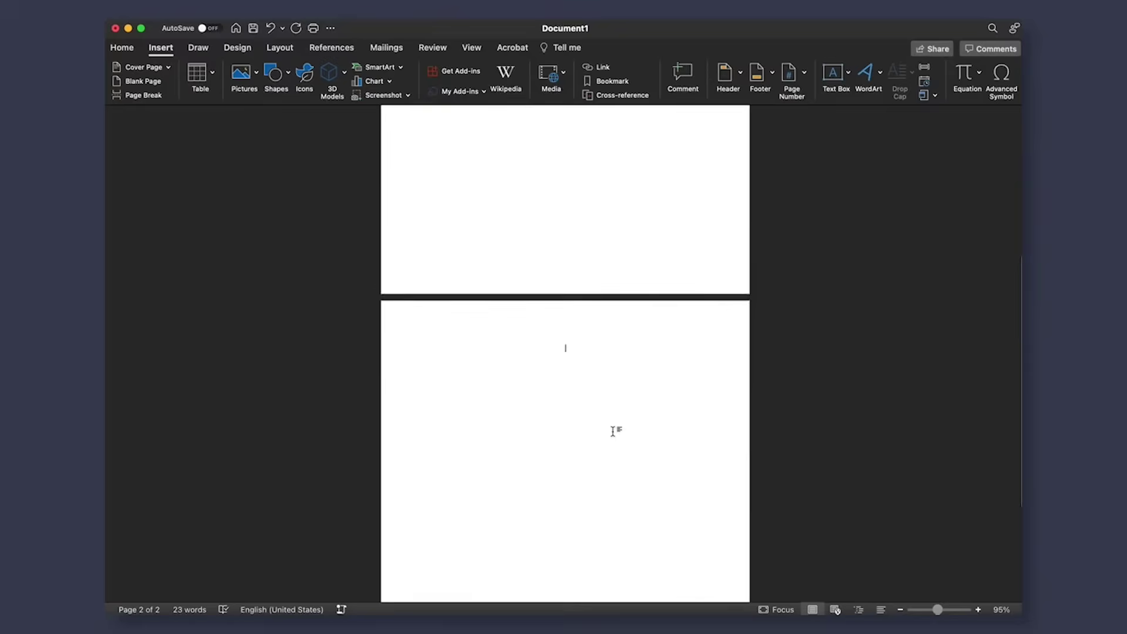
pyautogui.scroll(-2, 613, 431)
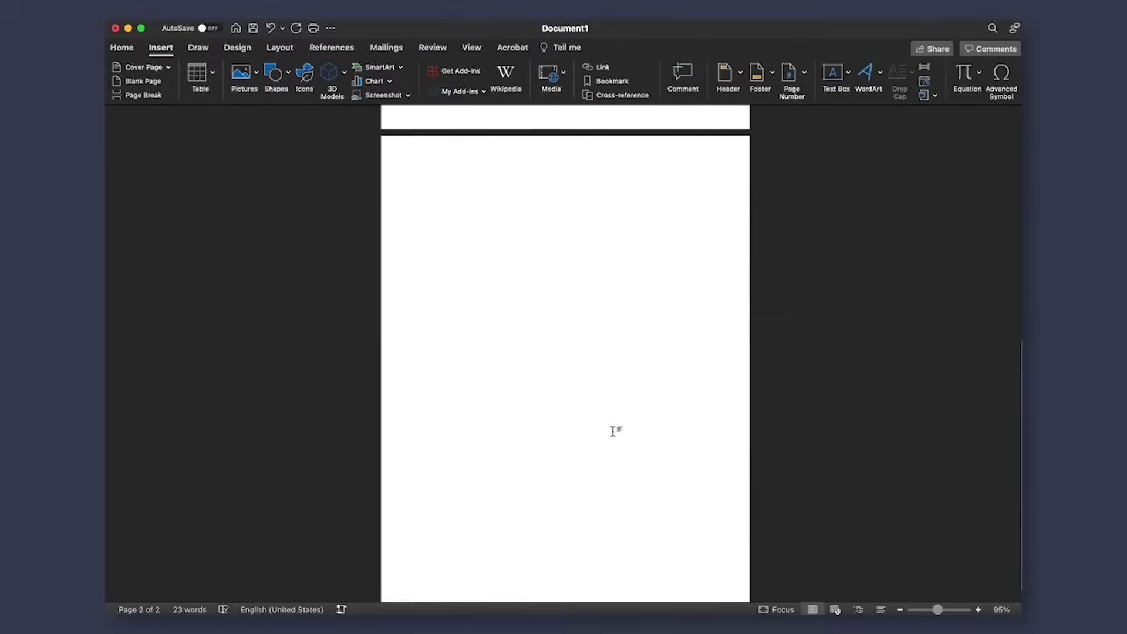
# - Insert a Blank header and type 'LAST NAME/TITLE' into it
pyautogui.click(736, 83)
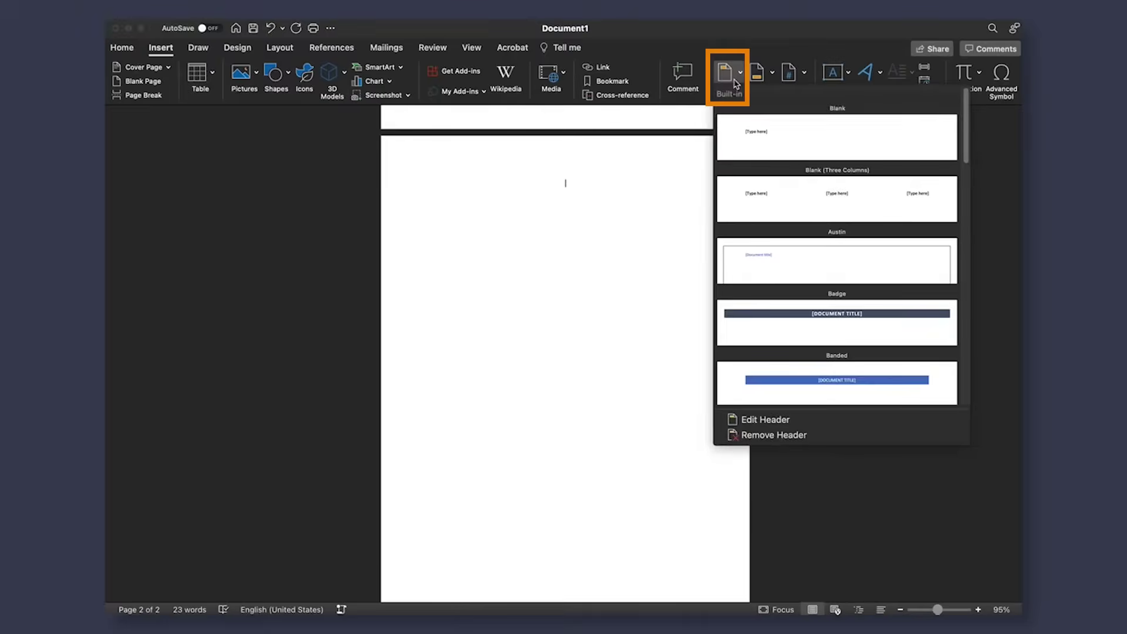
pyautogui.click(774, 151)
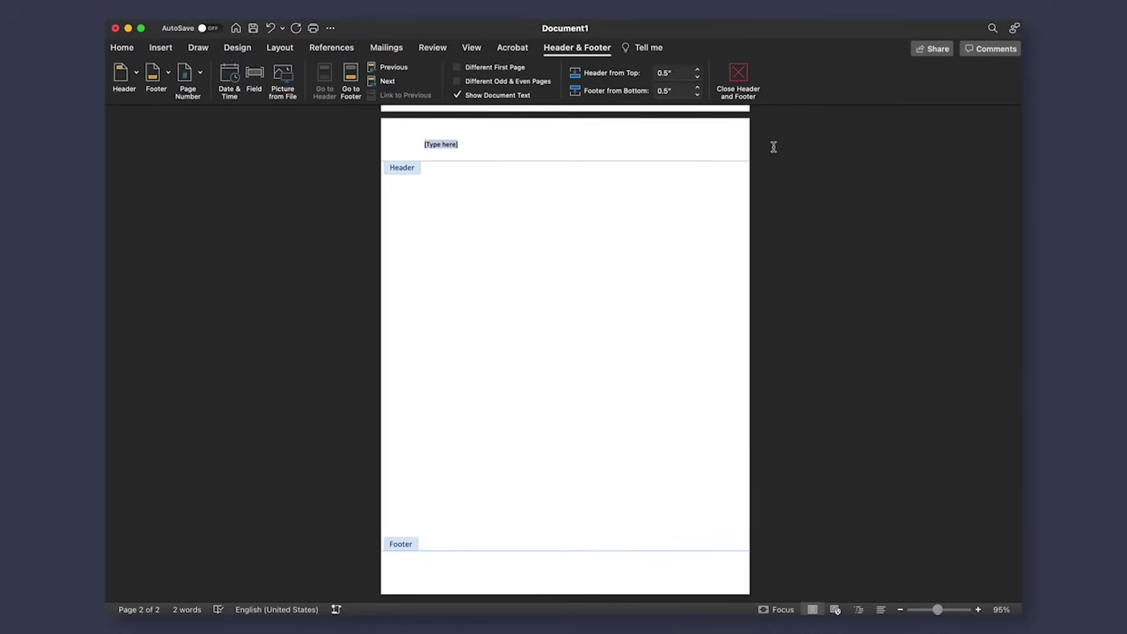
pyautogui.write('LAST NAME/TITLE')
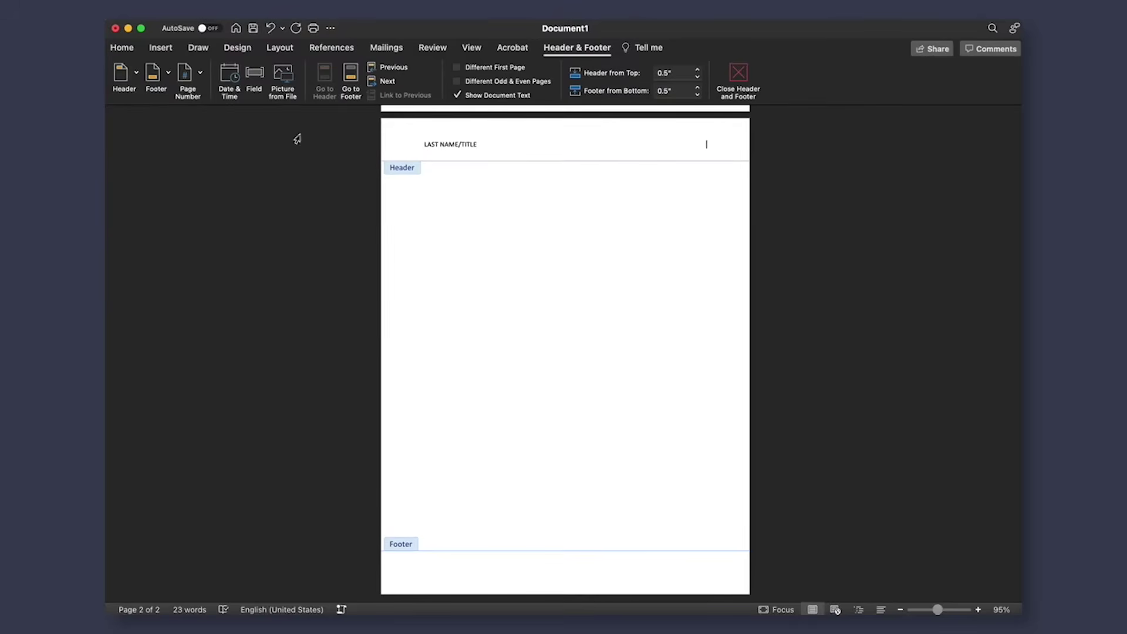
# - Add right-aligned header page numbers in the 1, 2, 3 format
pyautogui.click(198, 85)
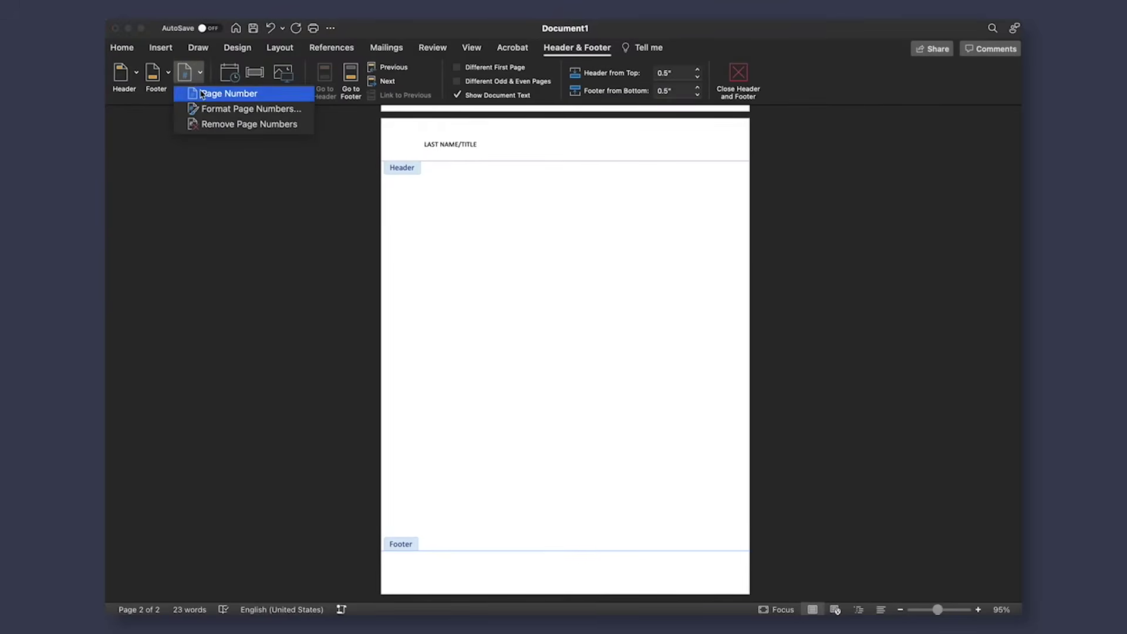
pyautogui.click(201, 94)
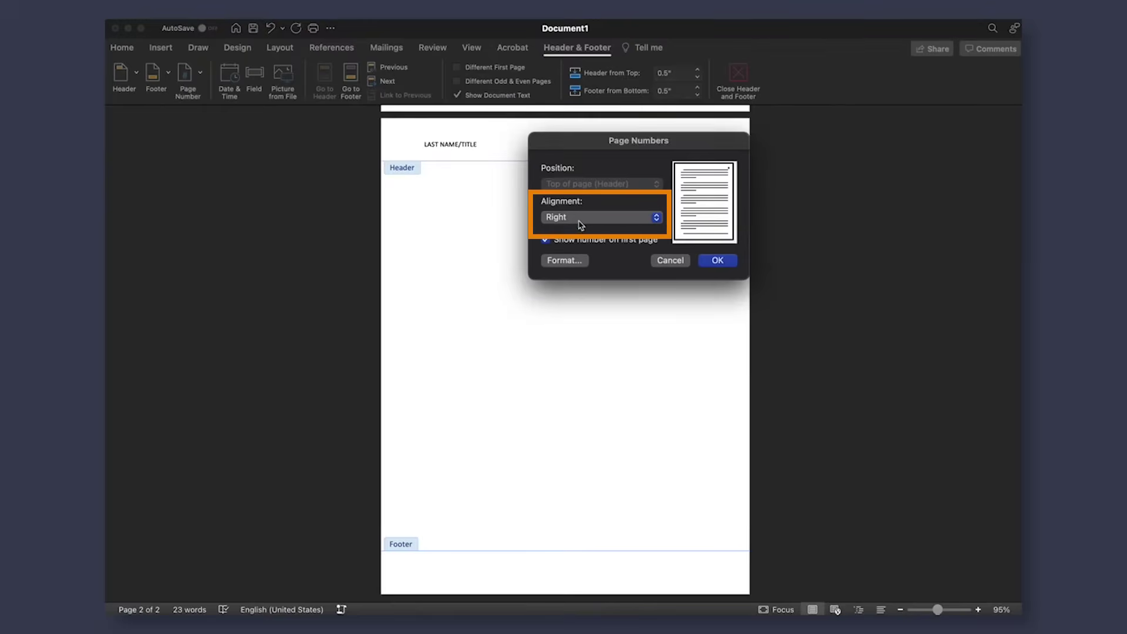
pyautogui.click(580, 225)
pyautogui.click(581, 225)
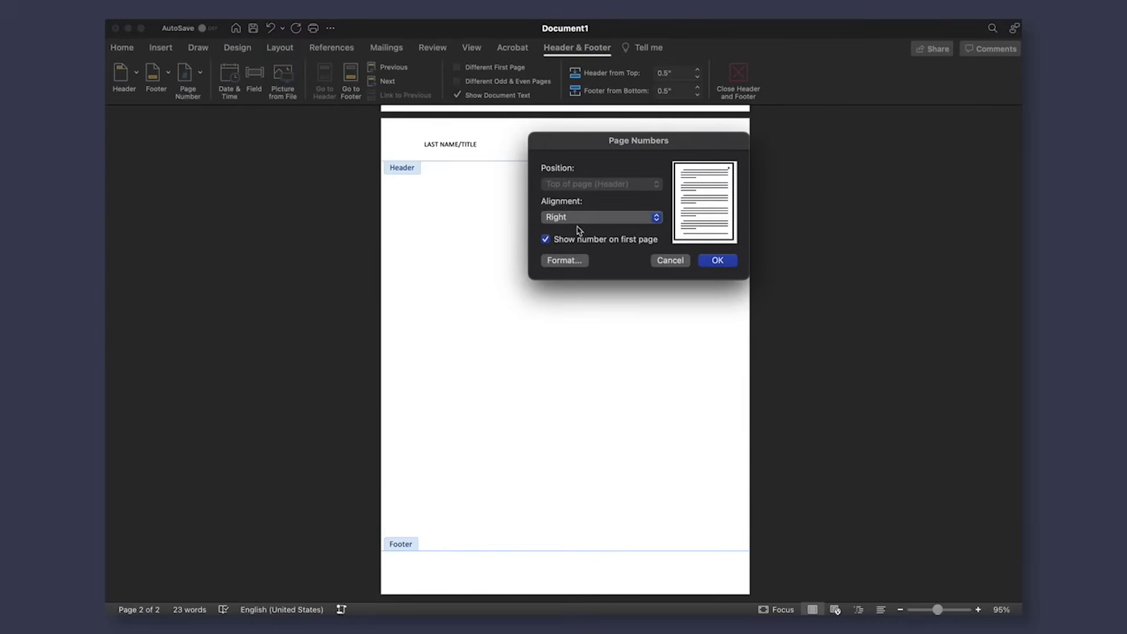
pyautogui.click(565, 261)
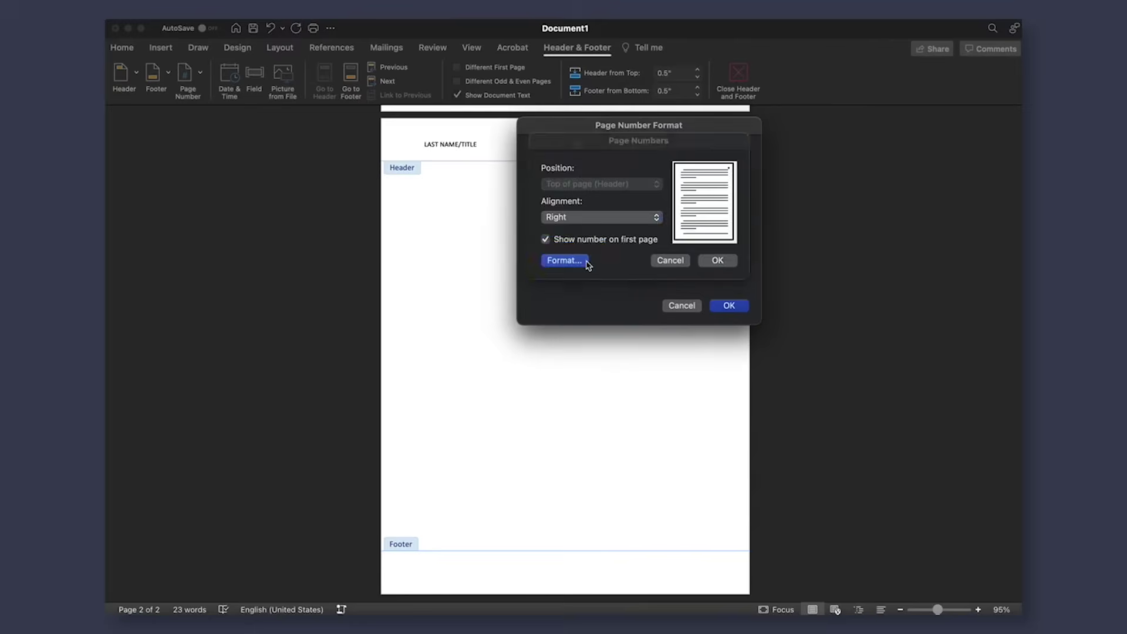
pyautogui.click(653, 155)
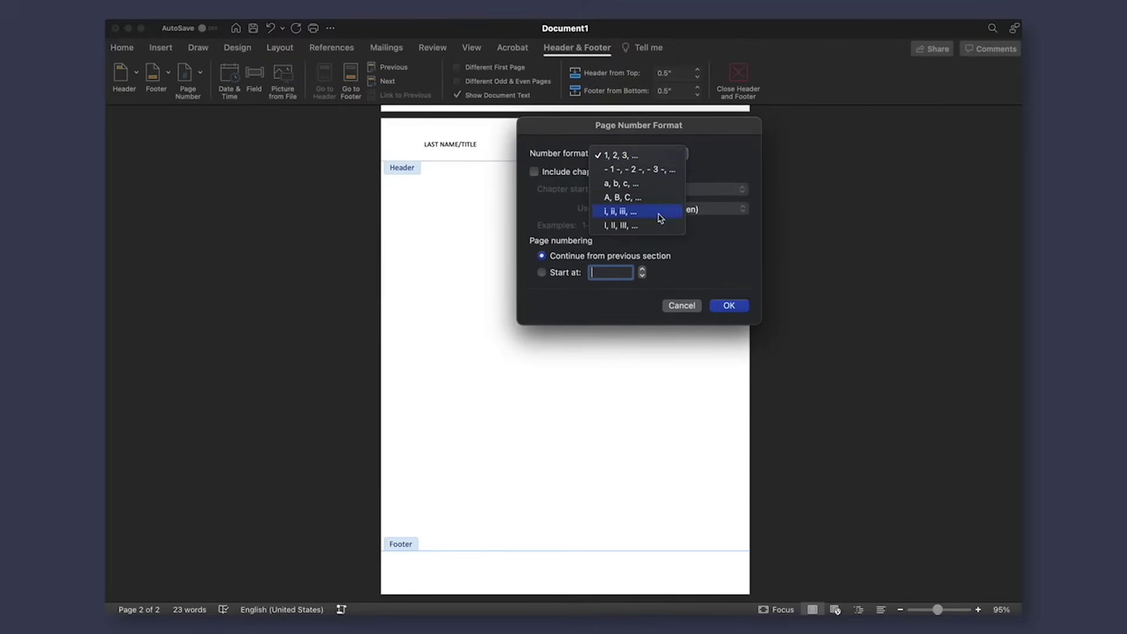
pyautogui.click(661, 160)
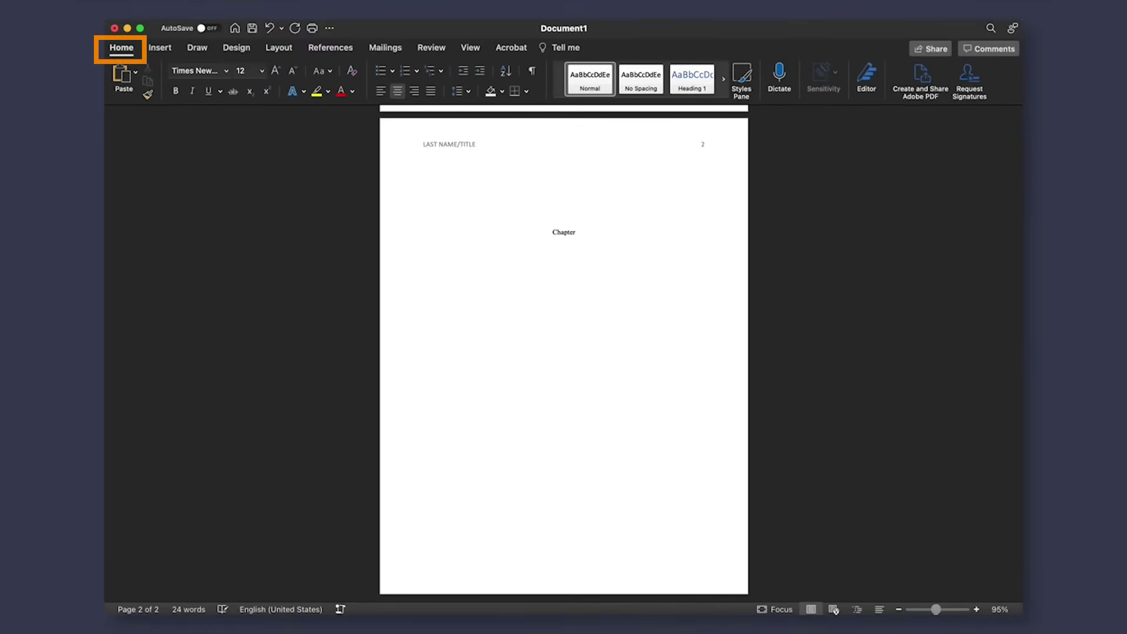
# - Finish the 'Chapter One' line and make it a centred Heading 1
pyautogui.write('One')
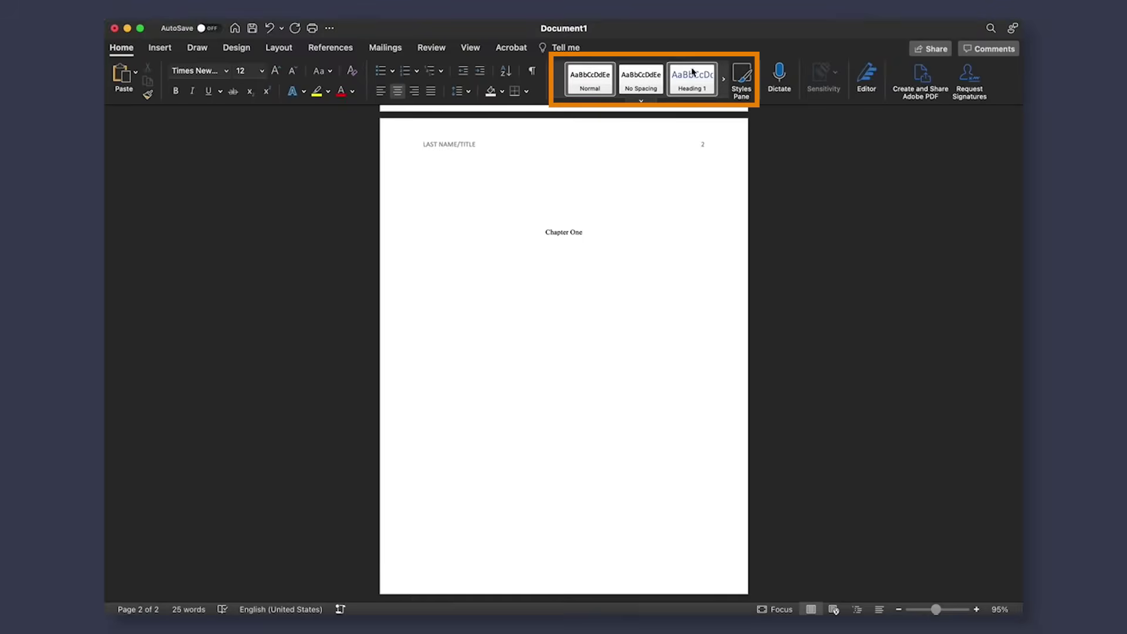
pyautogui.click(646, 103)
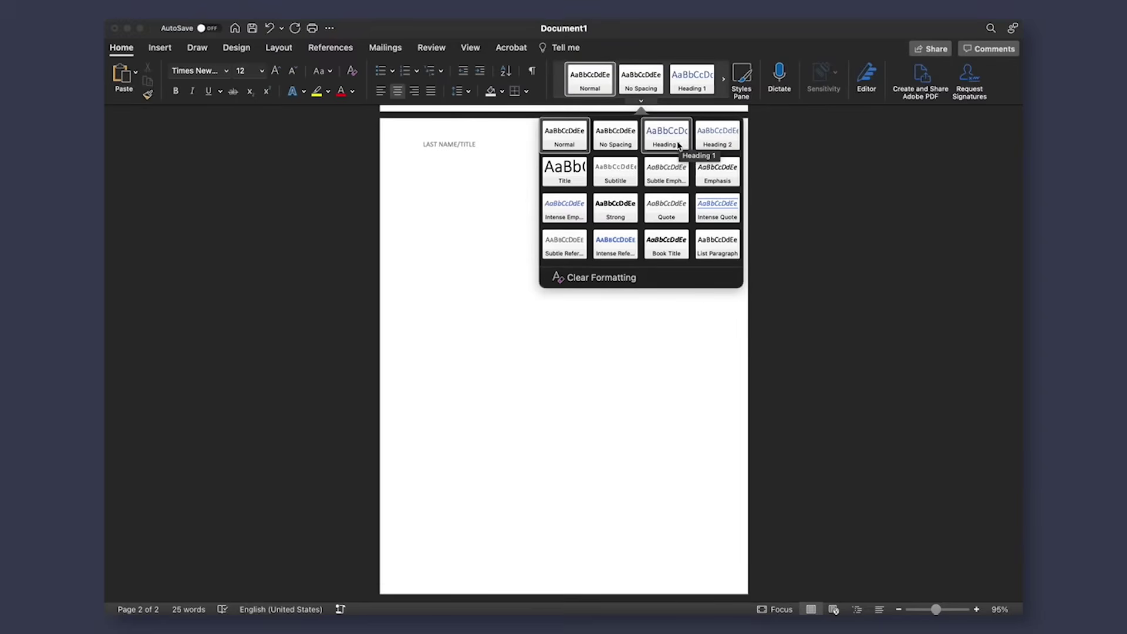
pyautogui.click(529, 217)
pyautogui.moveTo(539, 230); pyautogui.dragTo(604, 231)
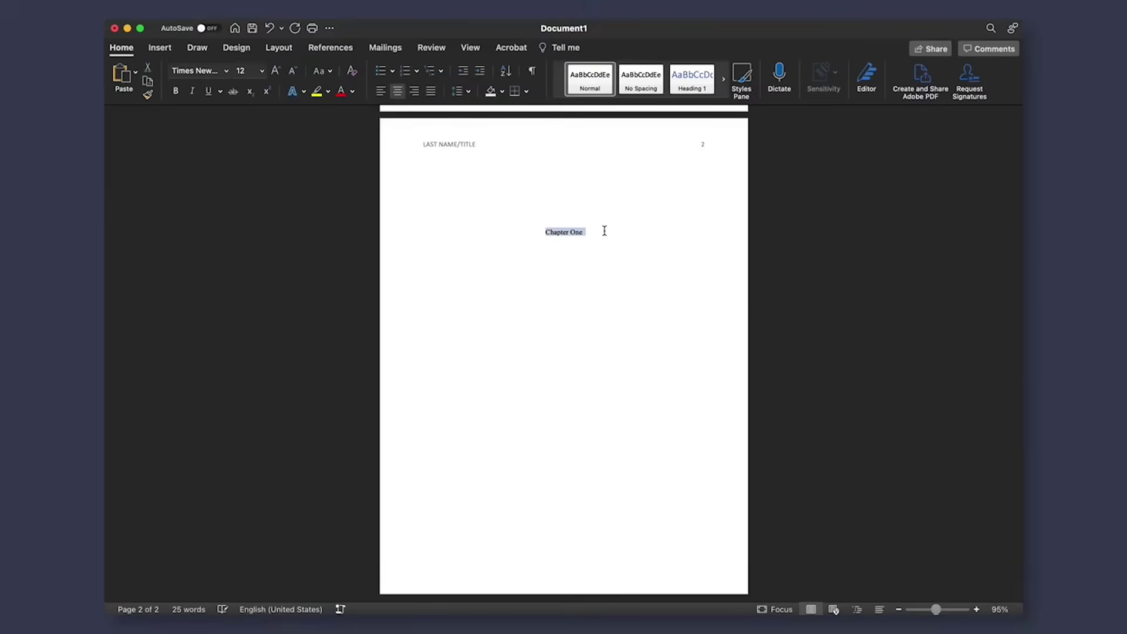
pyautogui.click(692, 87)
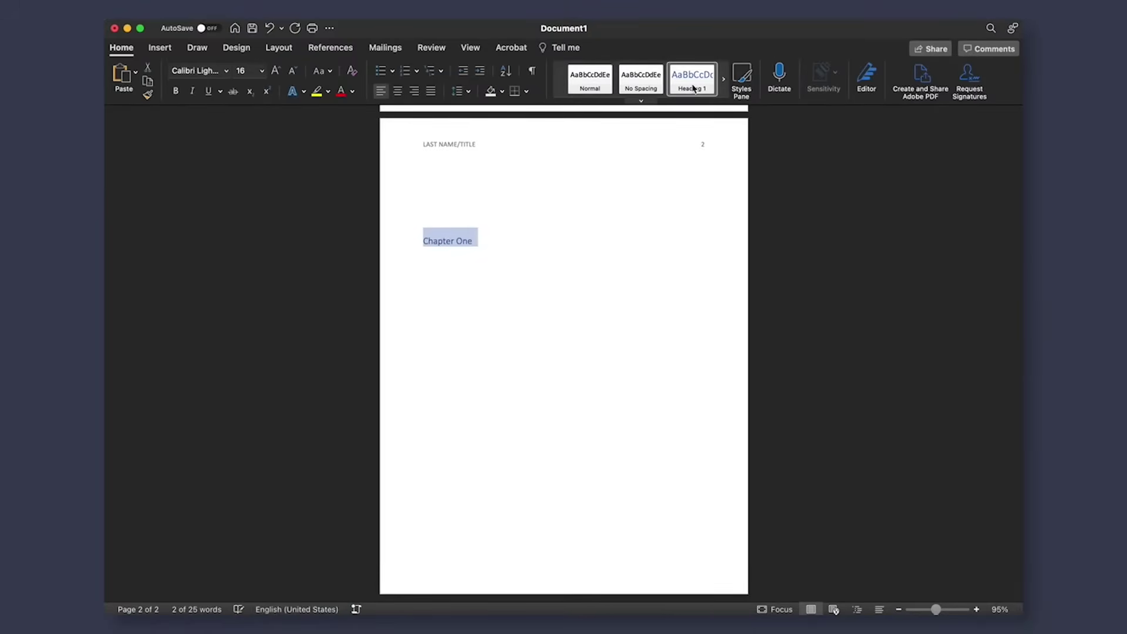
pyautogui.click(401, 94)
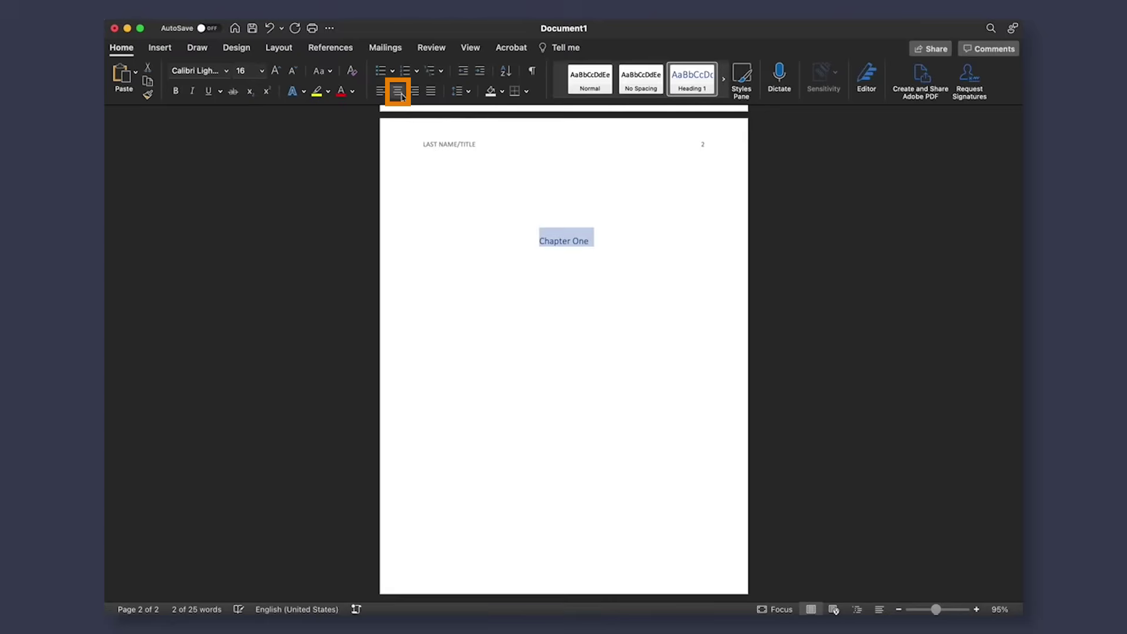
# - Add a new line below the heading for the CHAPTER TITLE text, correcting a typo
pyautogui.press('Right')
pyautogui.press('Return')
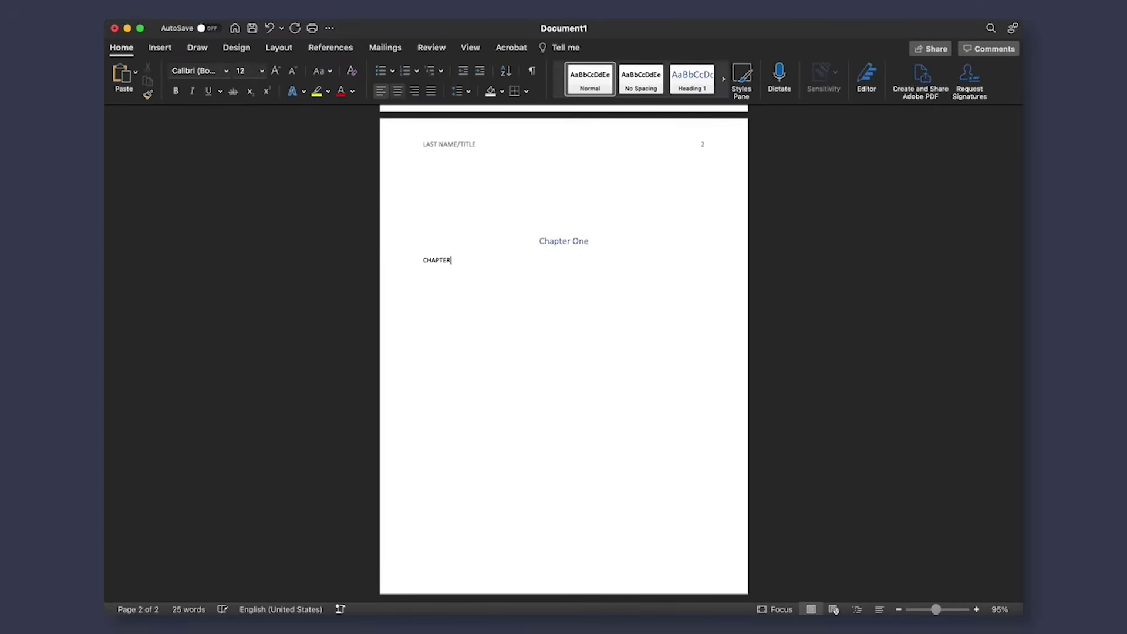
pyautogui.press('BackSpace')
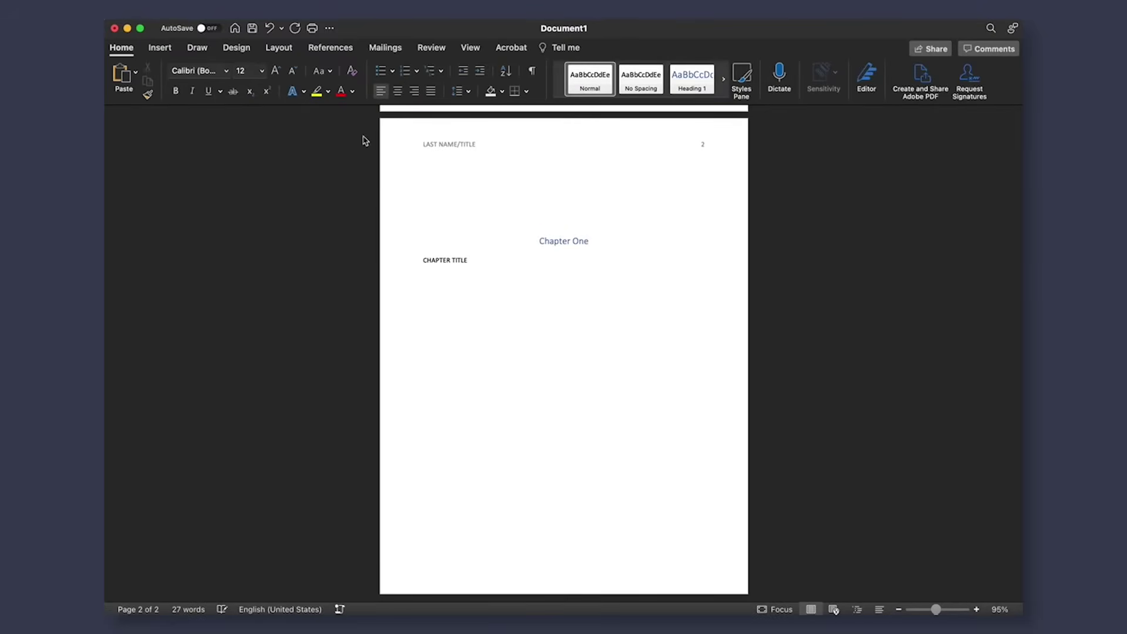
# - Centre the CHAPTER TITLE line
pyautogui.tripleClick(421, 262)
pyautogui.click(397, 91)
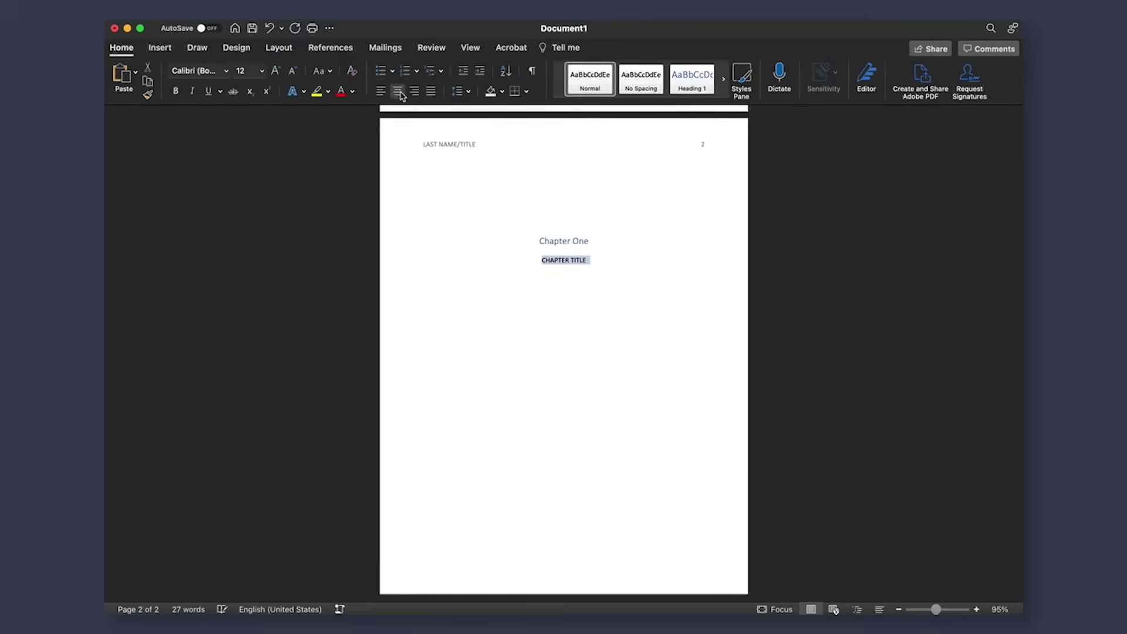
pyautogui.click(605, 259)
# - Set both Chapter One and CHAPTER TITLE to Times at 24 pt
pyautogui.moveTo(605, 259); pyautogui.dragTo(537, 237)
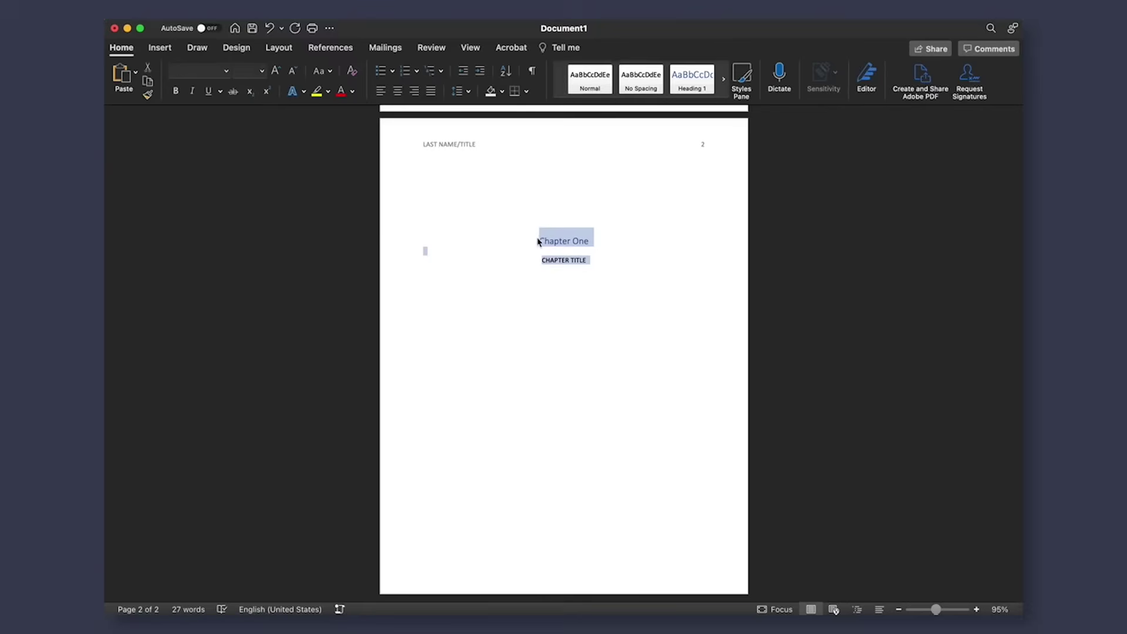
pyautogui.click(226, 71)
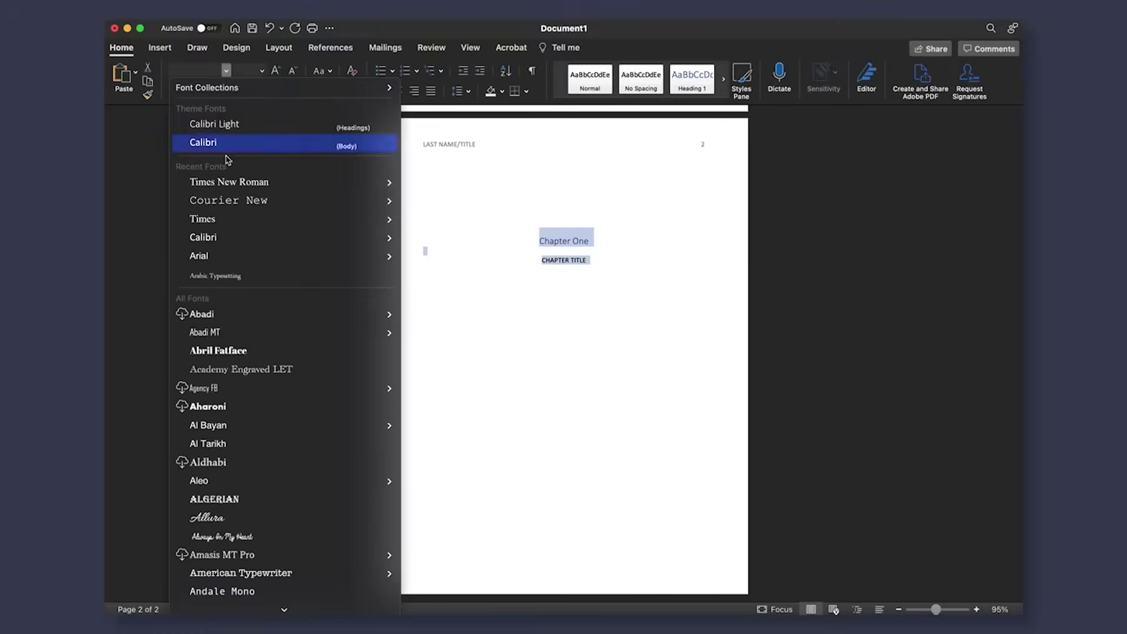
pyautogui.click(234, 221)
pyautogui.click(262, 71)
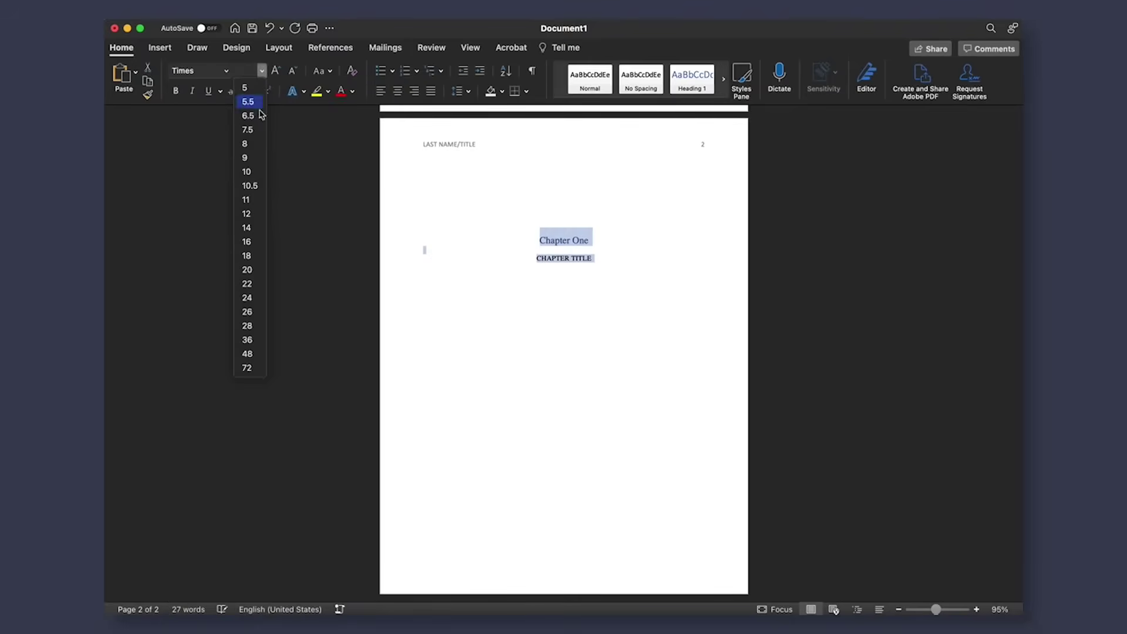
pyautogui.click(252, 269)
pyautogui.click(262, 71)
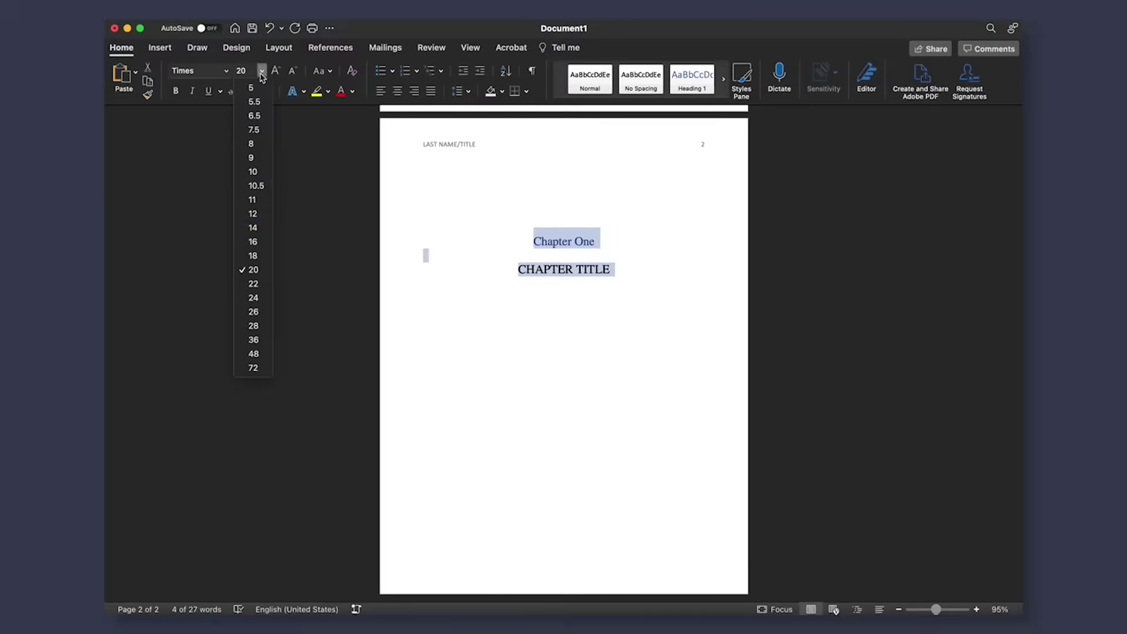
pyautogui.click(253, 298)
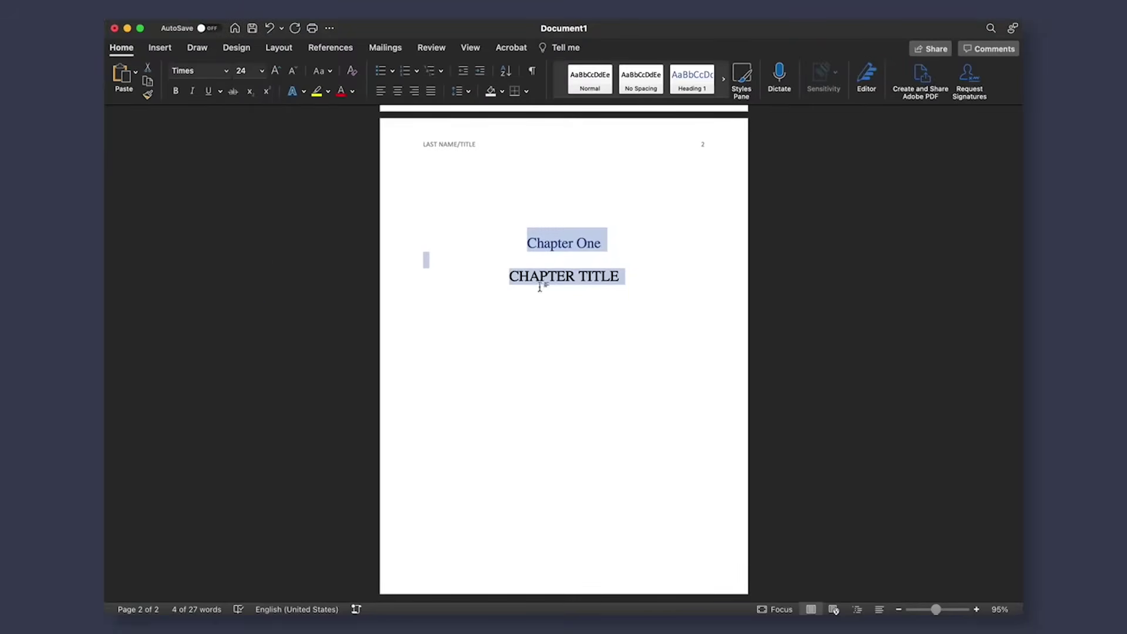
pyautogui.click(653, 290)
# - Update the Heading 1 style to match Chapter One's formatting
pyautogui.moveTo(614, 249); pyautogui.dragTo(528, 249)
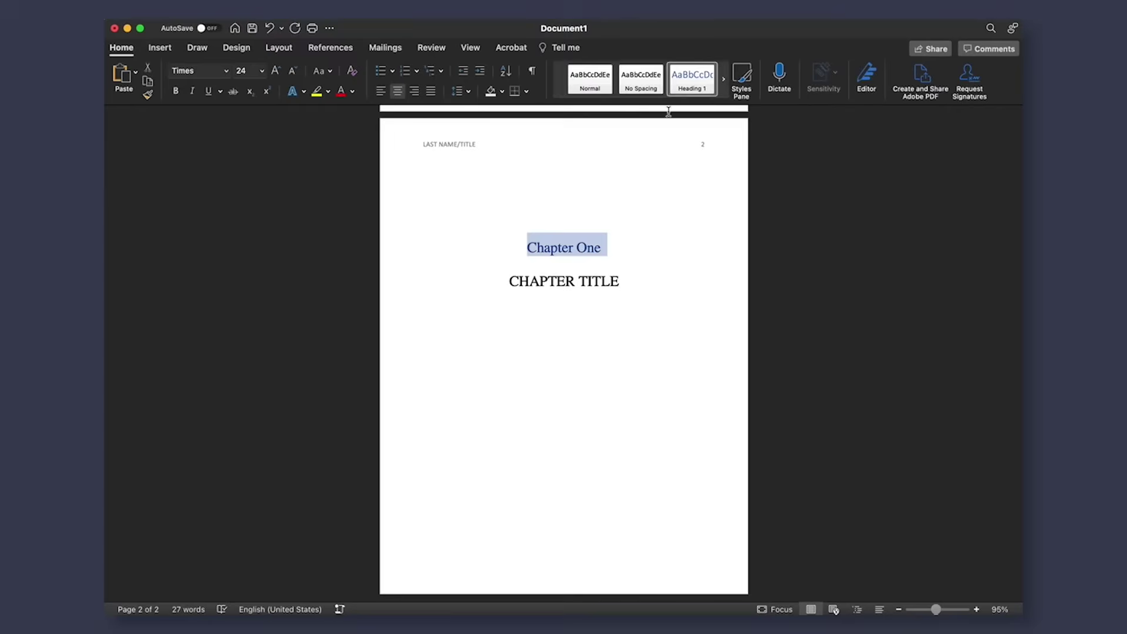
pyautogui.rightClick(696, 84)
pyautogui.click(783, 88)
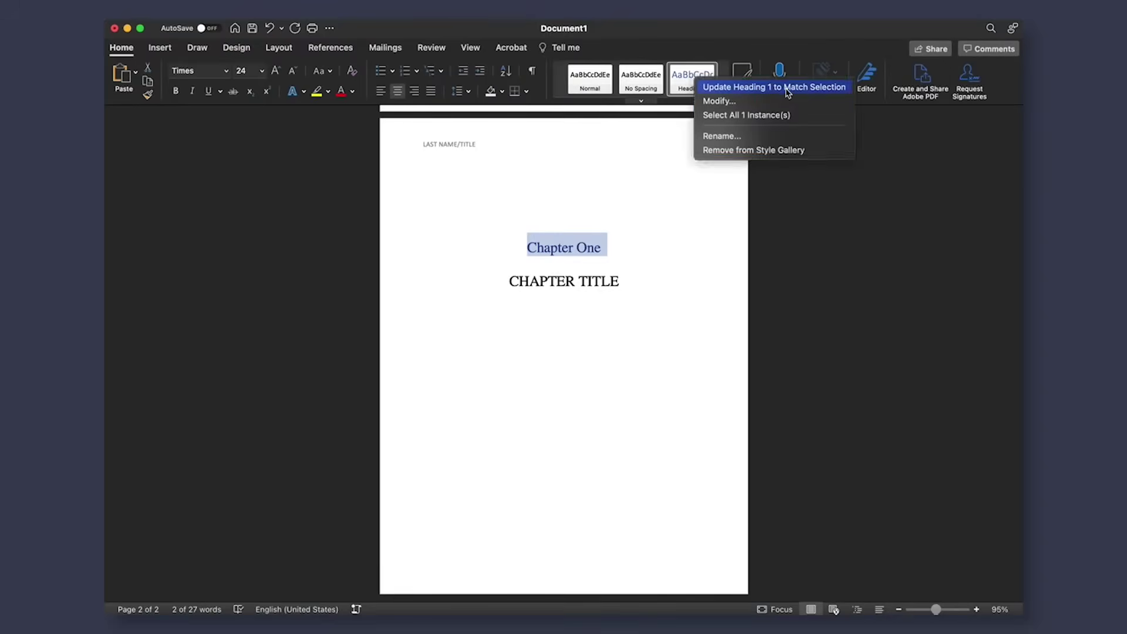
pyautogui.click(635, 282)
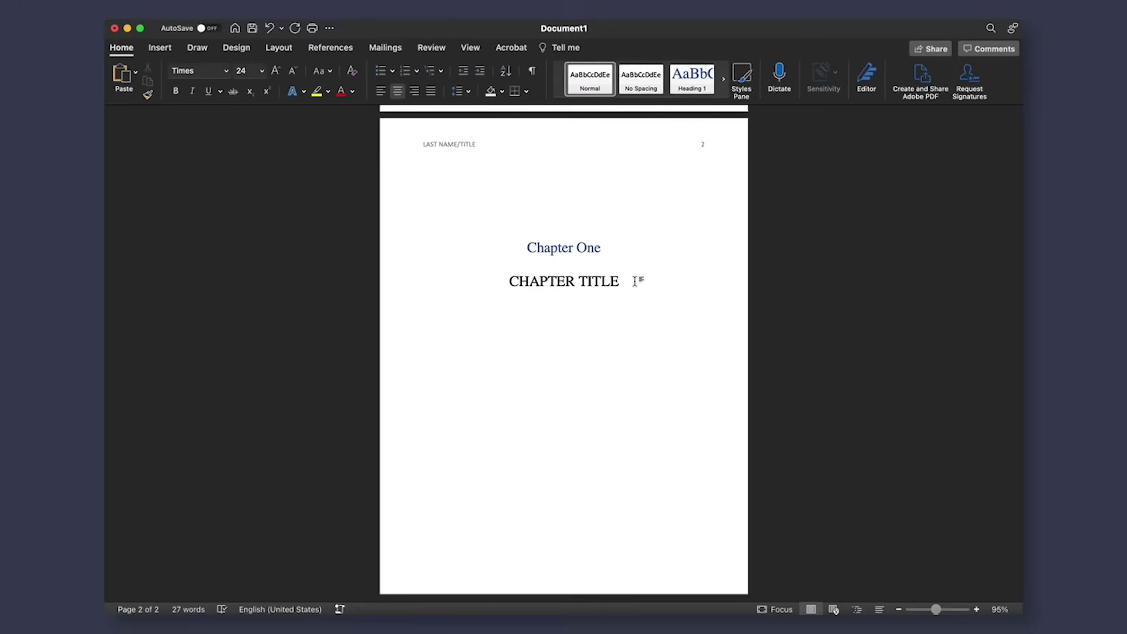
# - Paste the two Alice paragraphs and add a centred scene-break line between them
pyautogui.write("Alice was beginning to get very tired of sitting by her sister on the bank, and of having nothing to do:  once or twice she had peeped into the book her sister was reading, but it had no pictures or conversations in it, `and what is the use of a book,' thought Alice `without pictures or conversation?' So she was considering in her own mind (as well as she could, for the hot day made her feel very sleepy and stupid), whether the pleasure of making a daisy-chain would be worth the trouble of getting up and picking the daisies, when suddenly a White Rabbit with pink eyes ran close by her.")
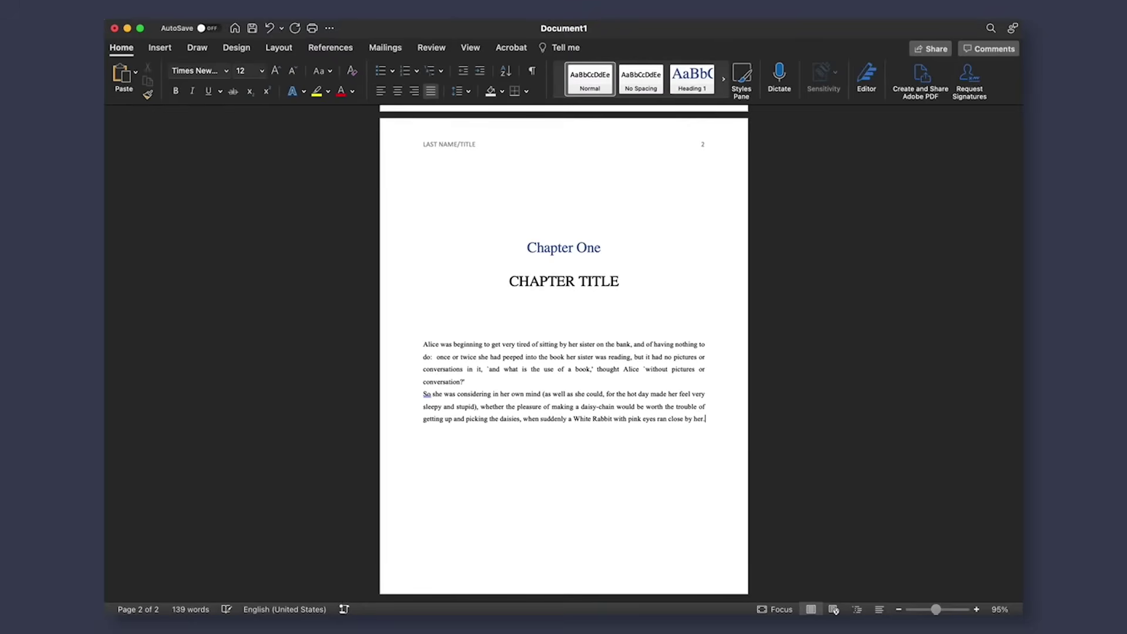
pyautogui.click(480, 383)
pyautogui.press('Return')
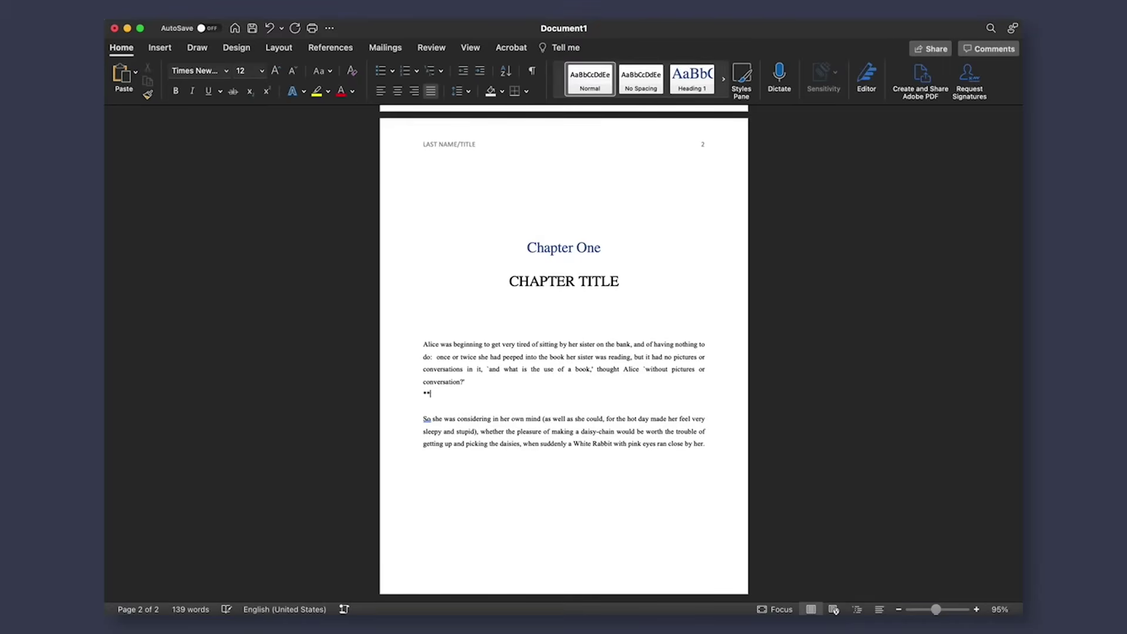
pyautogui.hotkey('shift', 'Left')
pyautogui.hotkey('shift', 'Left')
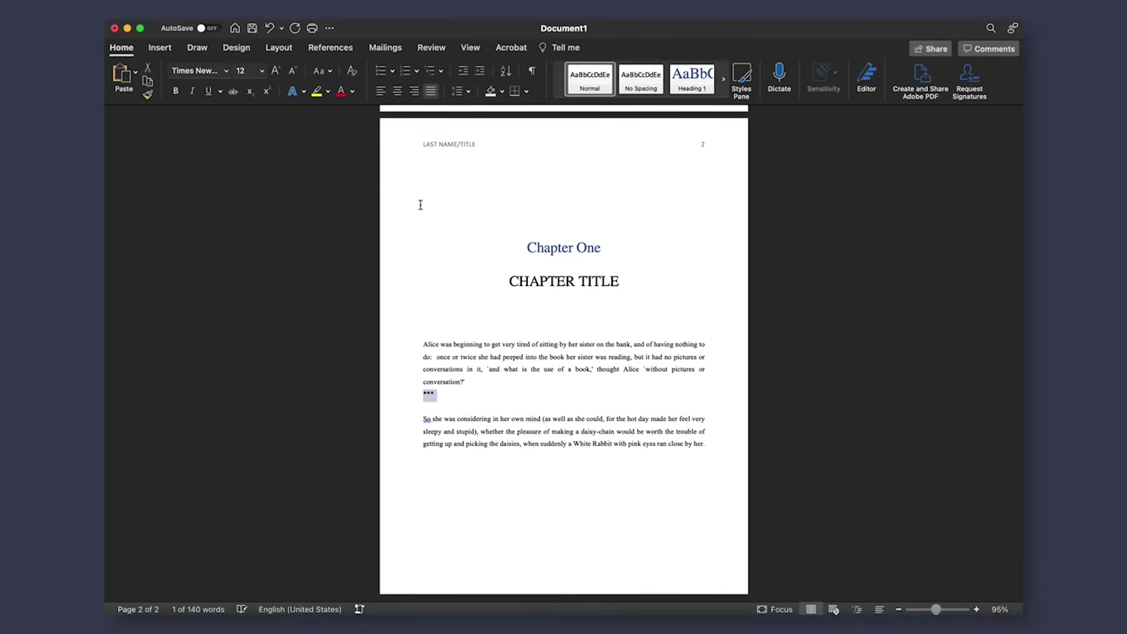
pyautogui.click(399, 93)
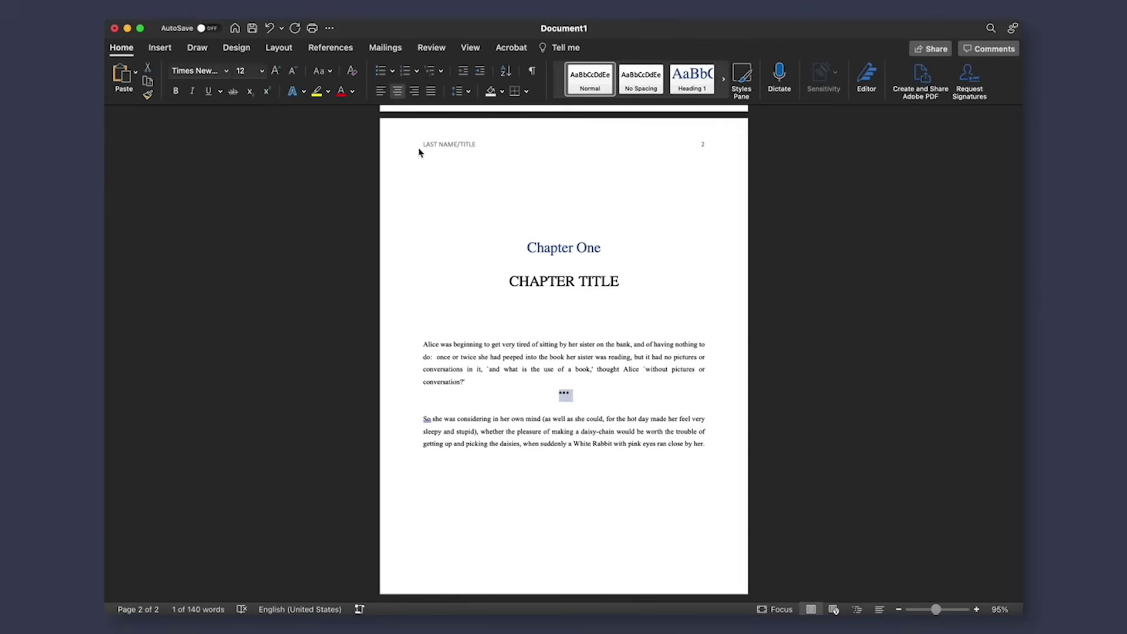
pyautogui.click(500, 518)
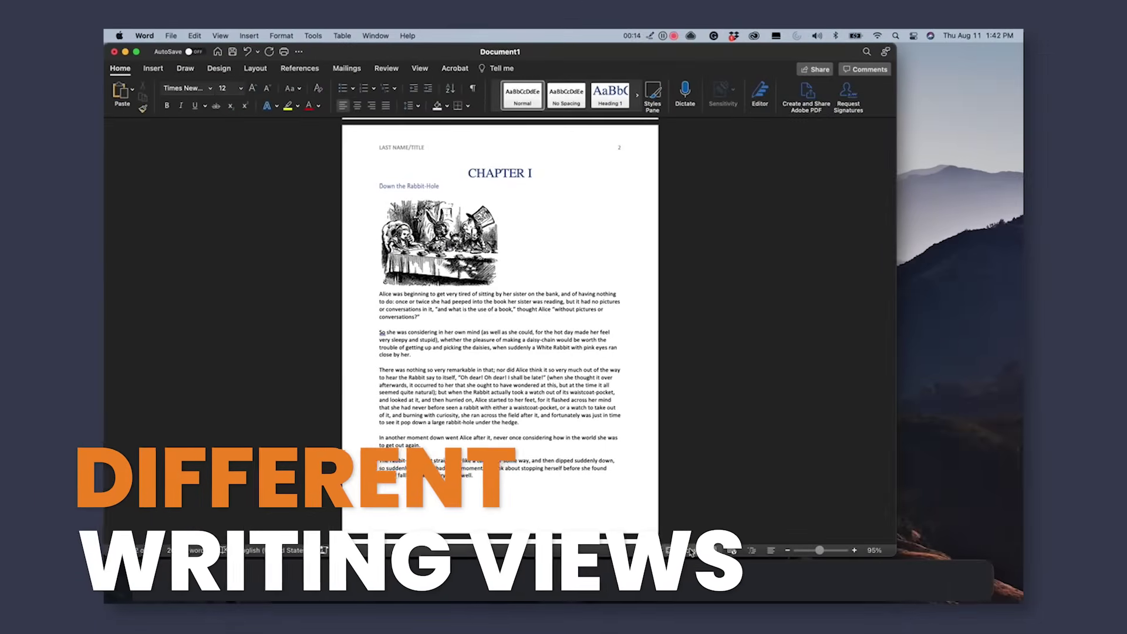
pyautogui.click(687, 551)
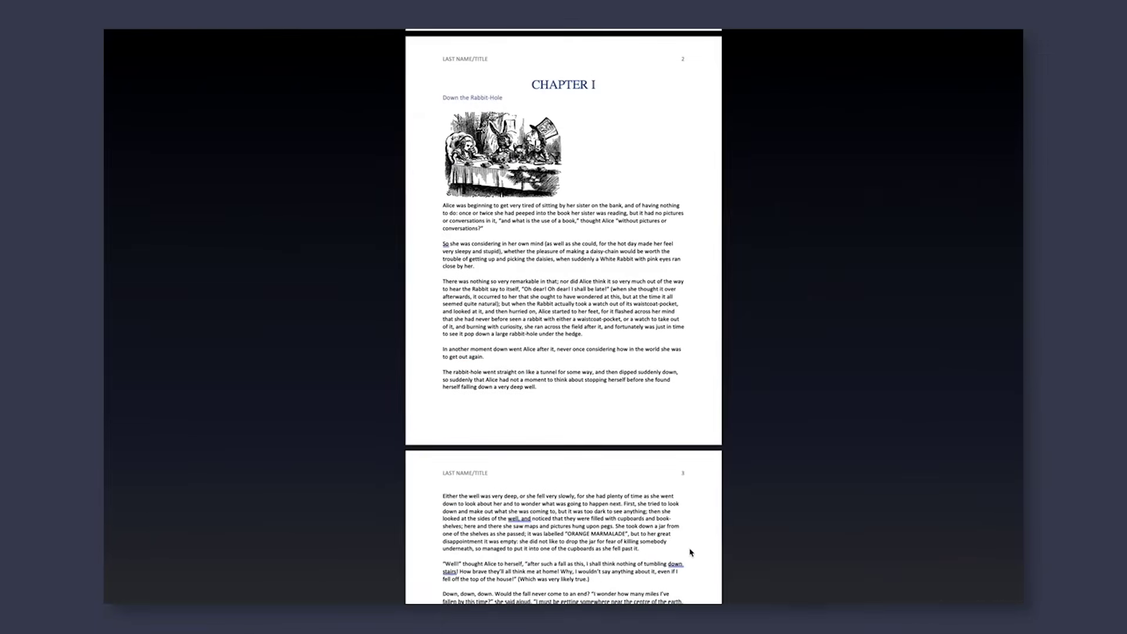
pyautogui.scroll(-10, 979, 488)
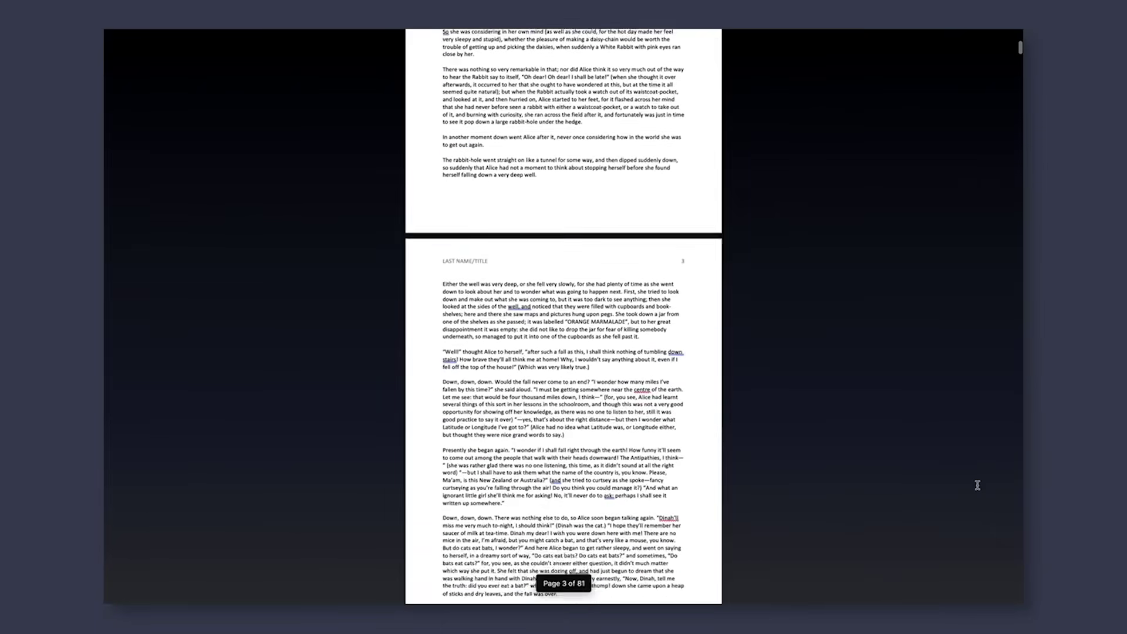
pyautogui.moveTo(807, 597)
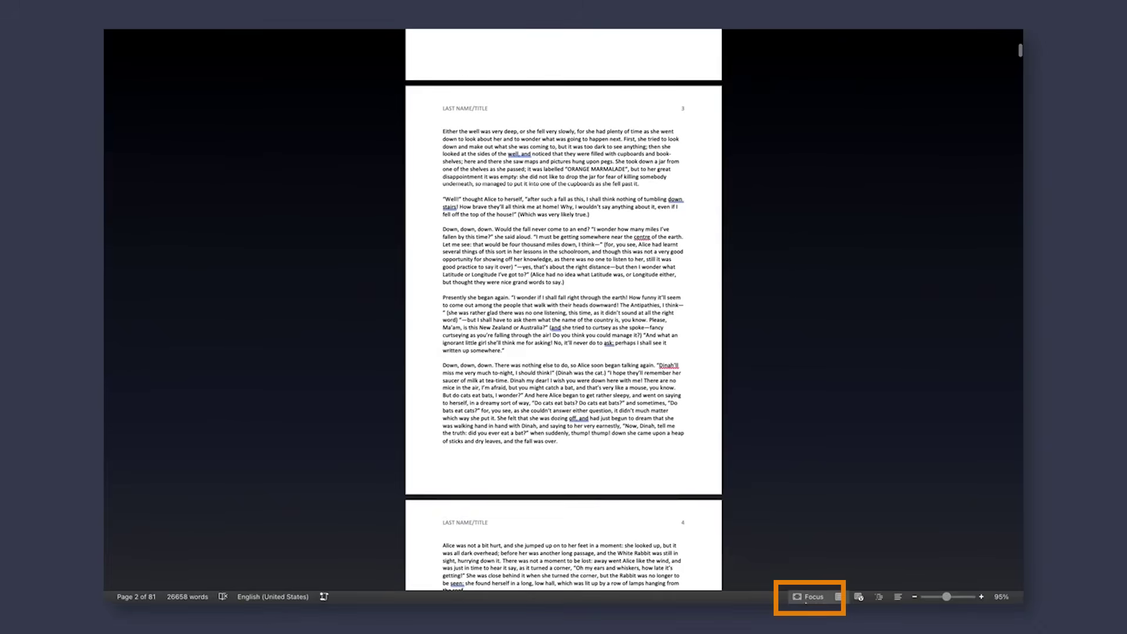
pyautogui.click(806, 598)
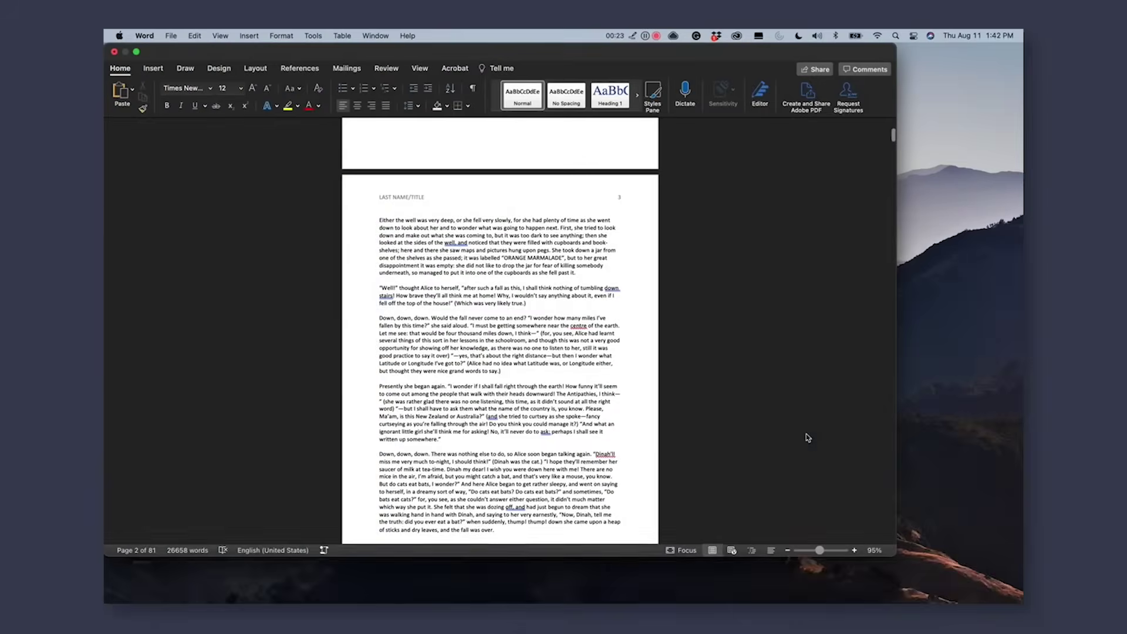
pyautogui.scroll(10, 806, 433)
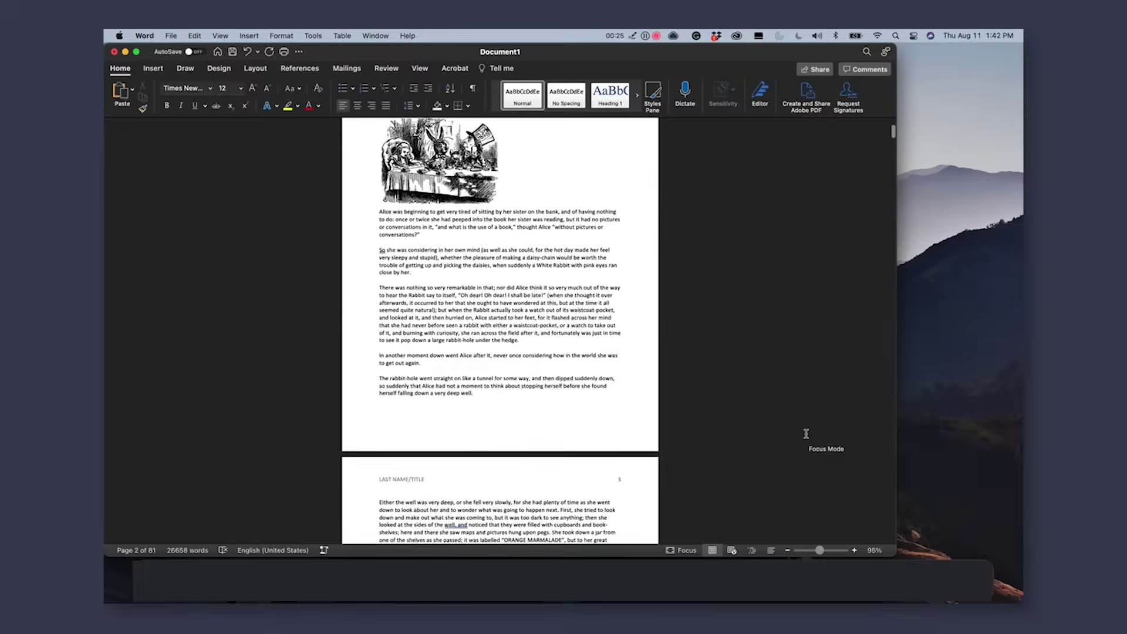
pyautogui.scroll(-2, 806, 433)
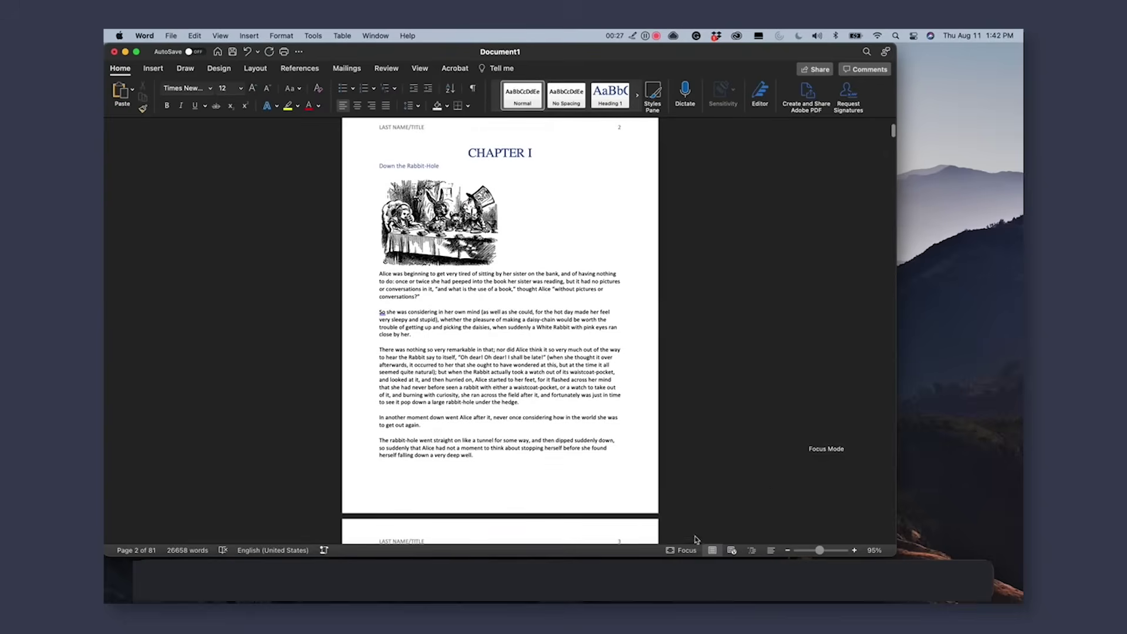
pyautogui.click(684, 550)
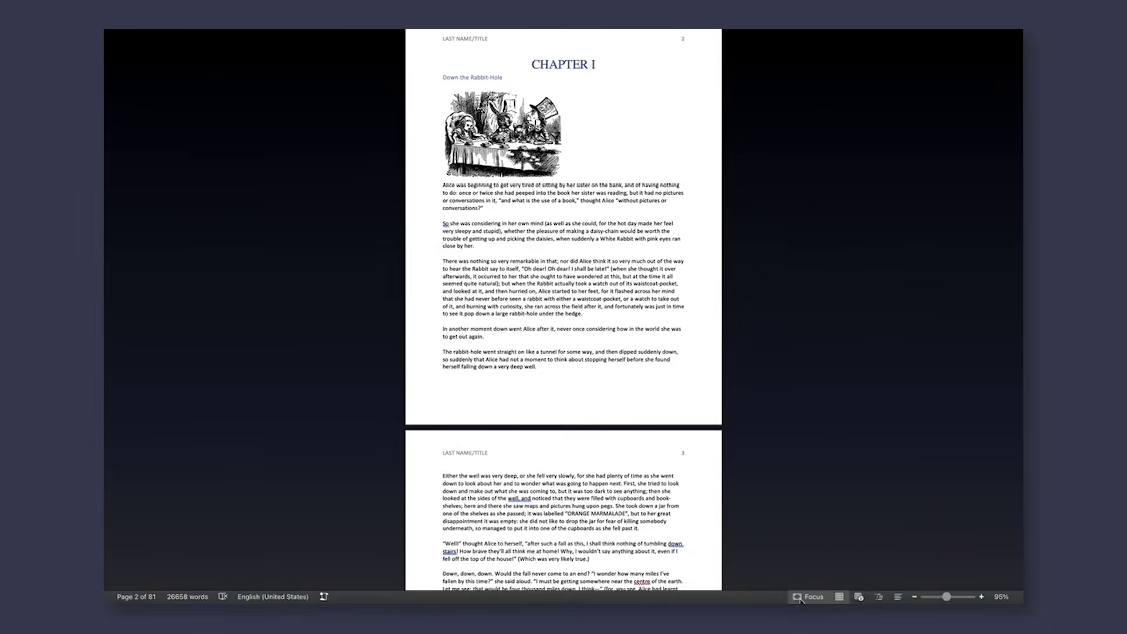
pyautogui.click(800, 599)
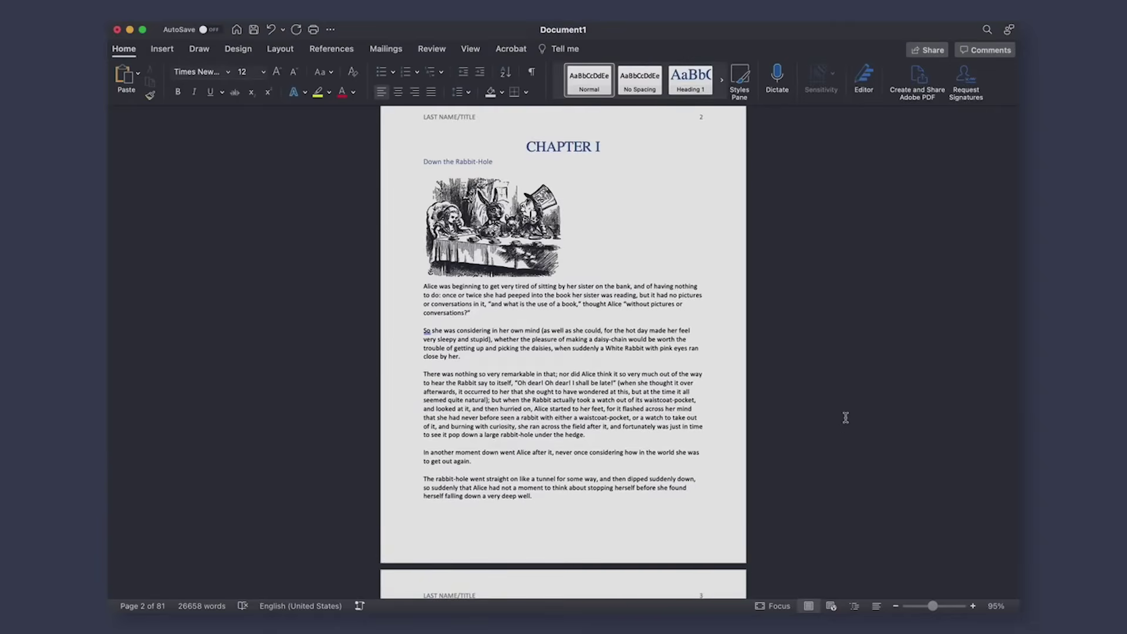
# - Switch the View to Multiple Pages and open the page thumbnail sidebar
pyautogui.click(468, 52)
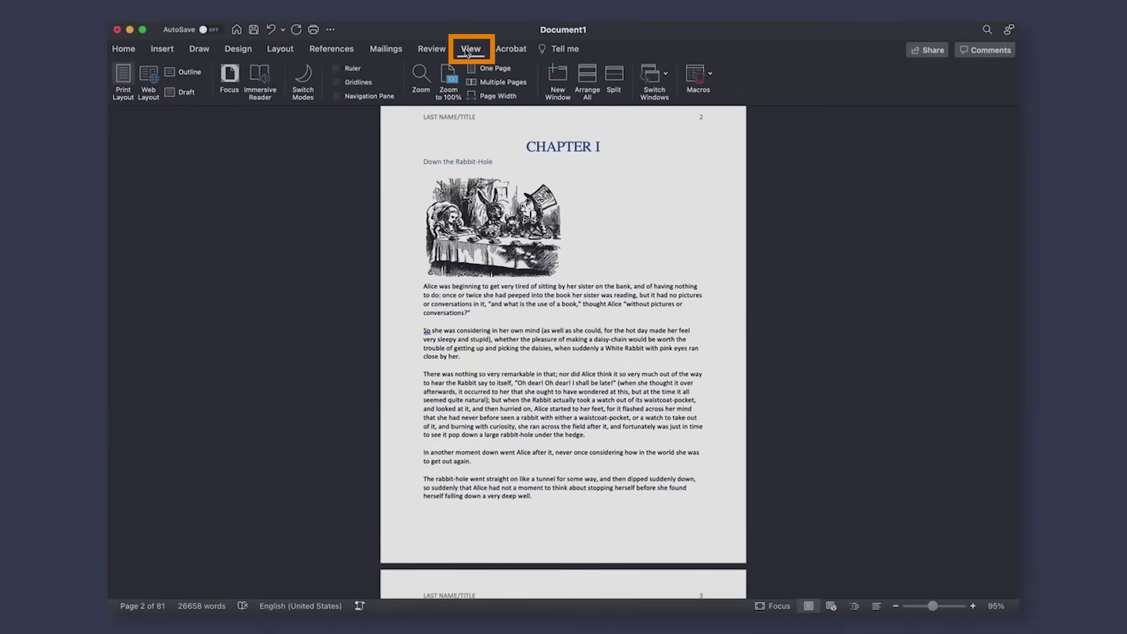
pyautogui.click(499, 83)
pyautogui.click(495, 68)
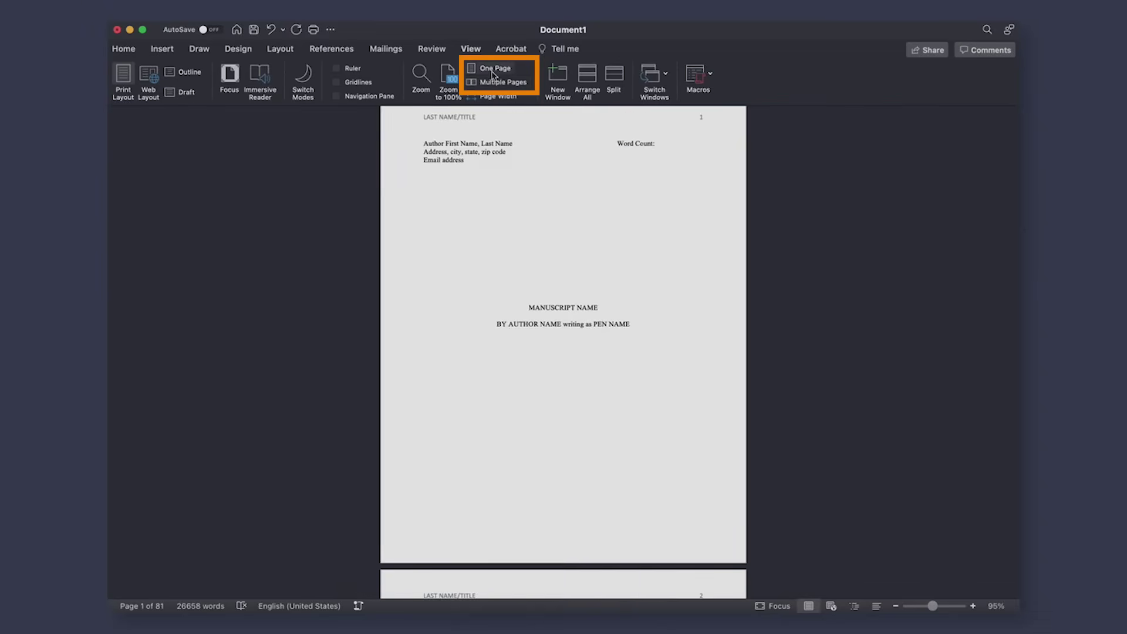
pyautogui.click(499, 82)
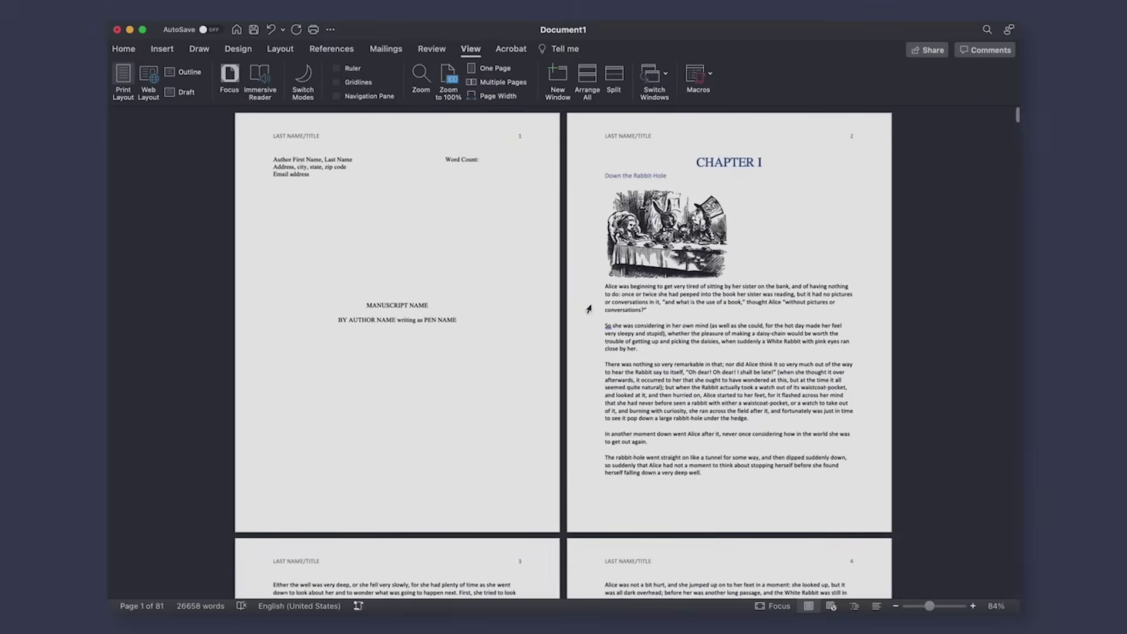
pyautogui.scroll(-15, 589, 309)
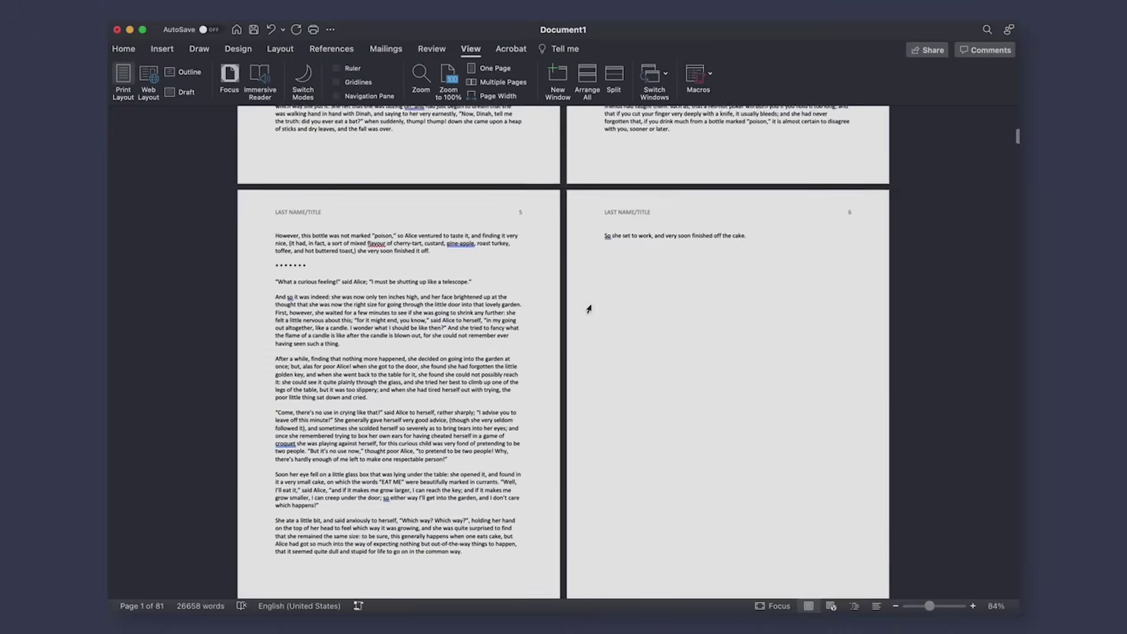
pyautogui.scroll(15, 589, 308)
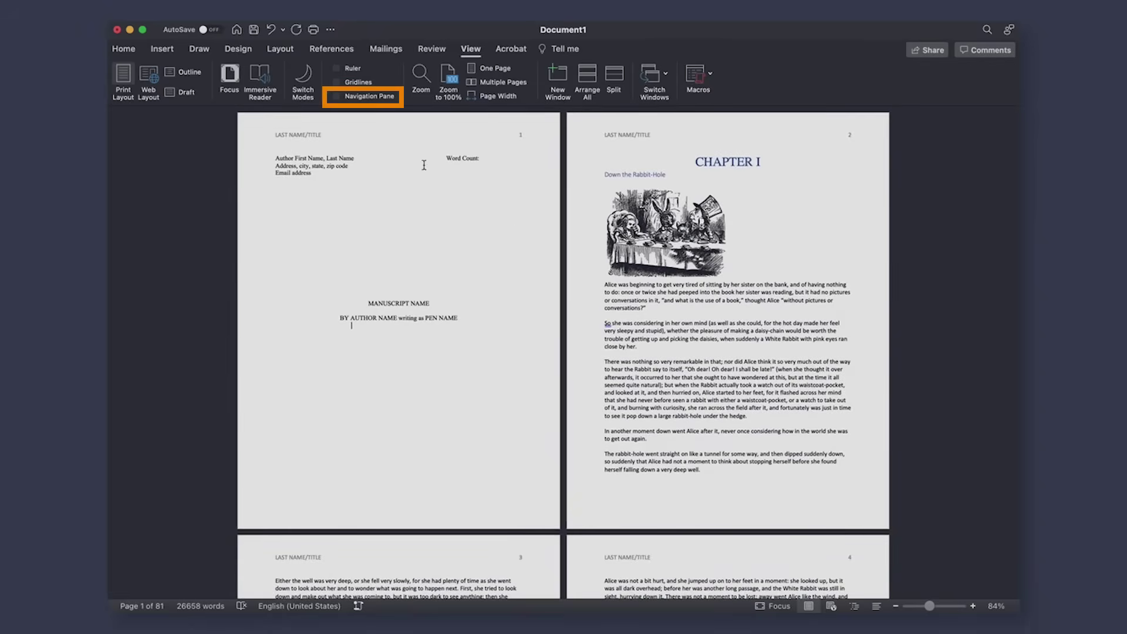
pyautogui.click(337, 97)
# - Jump through page thumbnails to page 12 (Chapter III) and page 19 (Chapter IV)
pyautogui.scroll(-10, 194, 433)
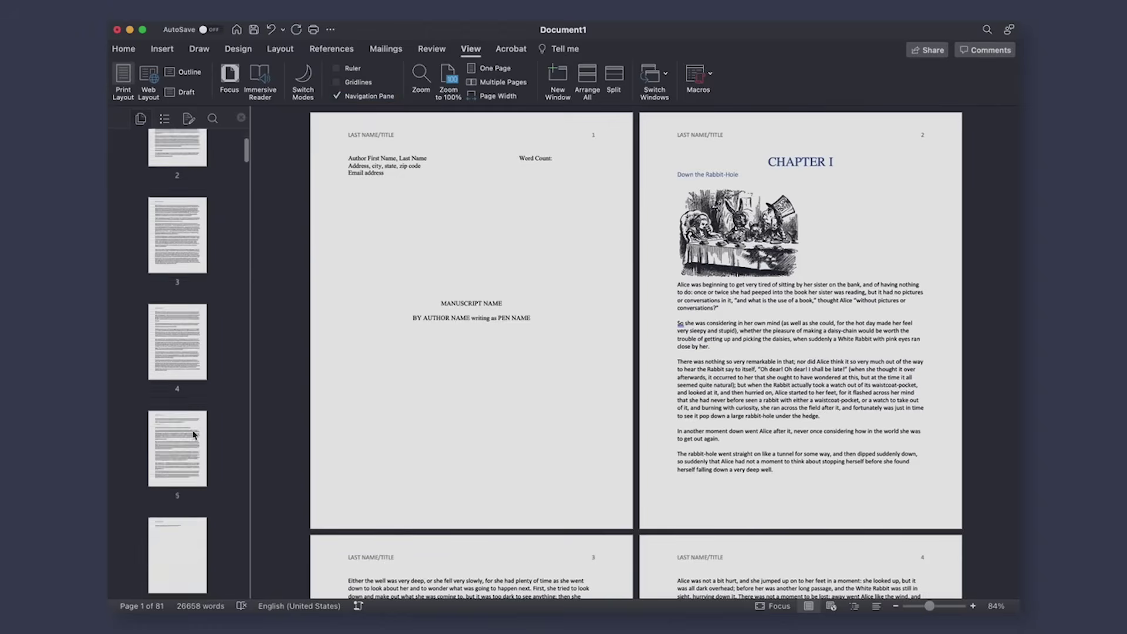
pyautogui.click(189, 346)
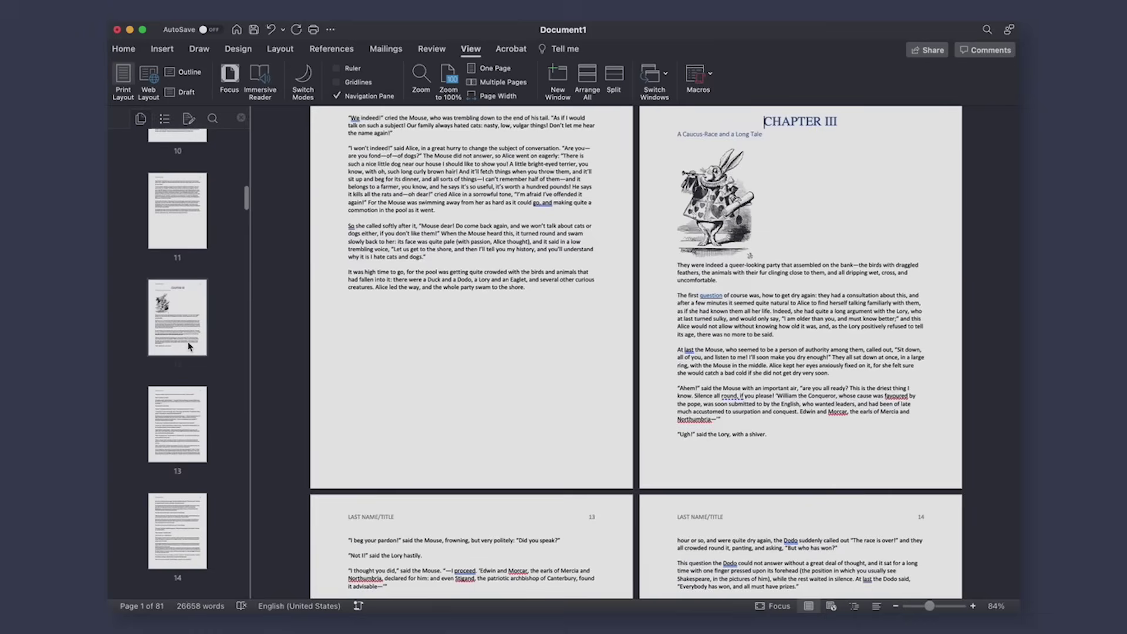
pyautogui.scroll(-7, 189, 347)
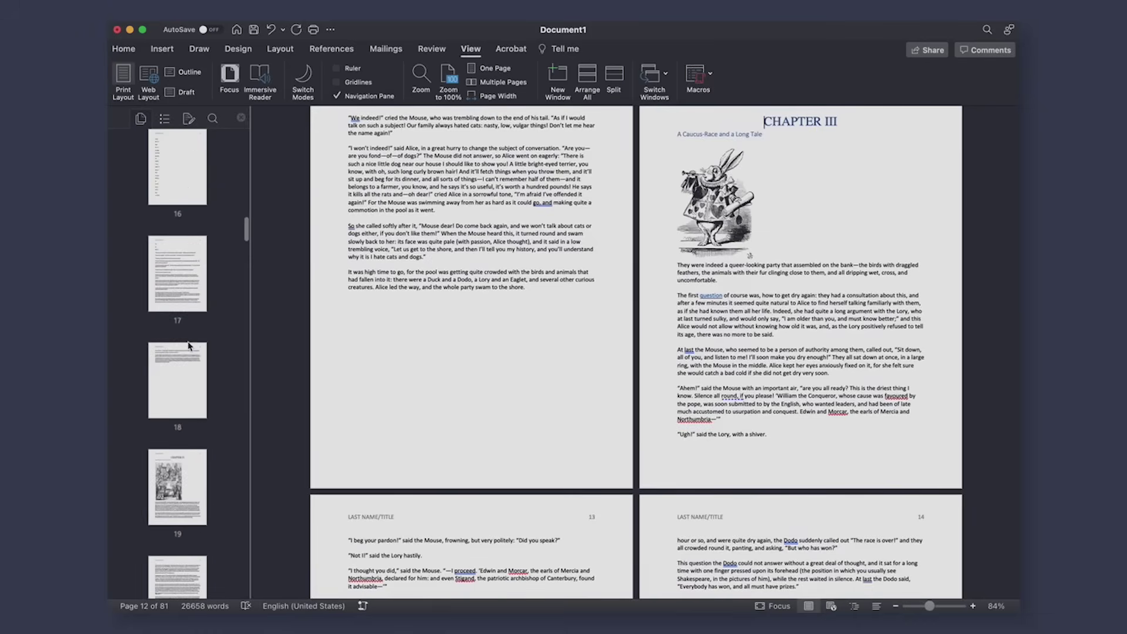
pyautogui.click(176, 502)
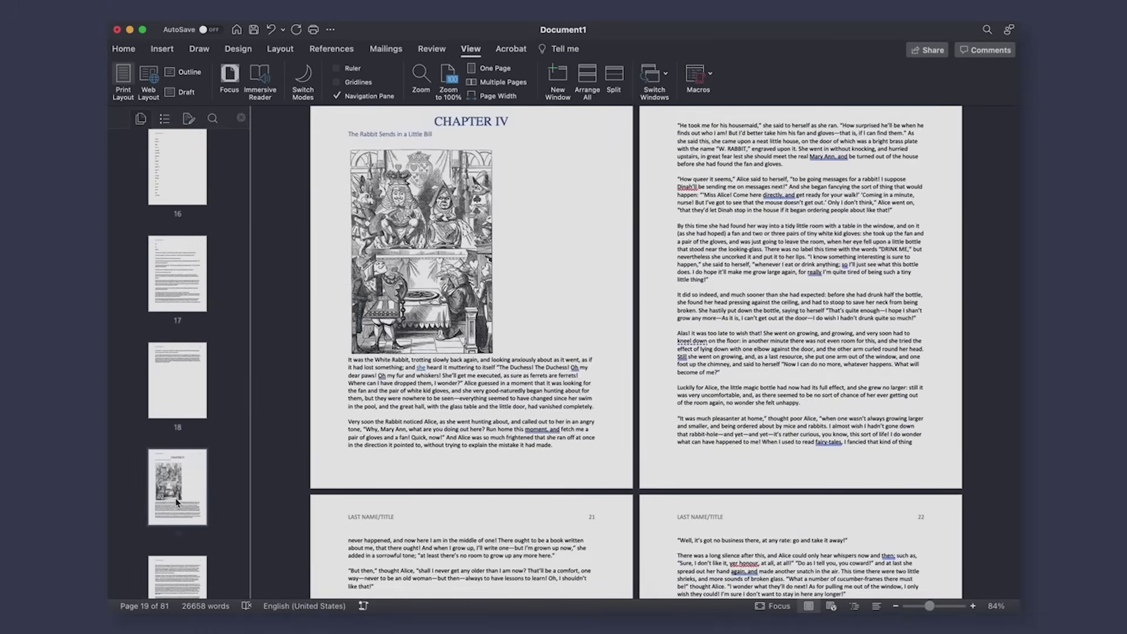
pyautogui.scroll(20, 176, 502)
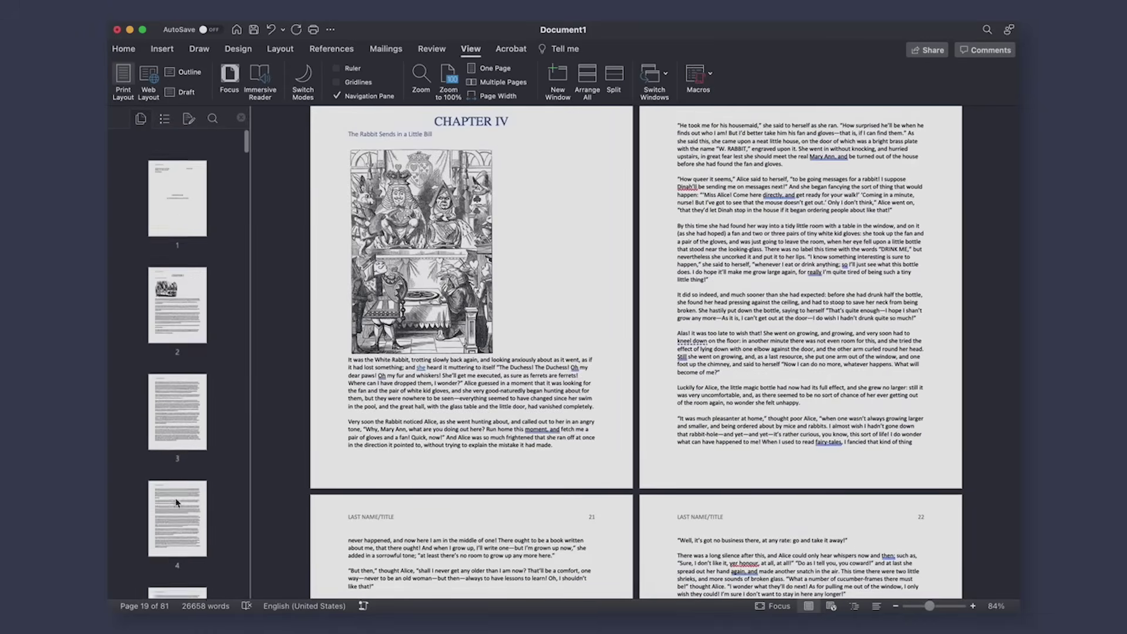
# - List headings in the Navigation Pane and visit CHAPTER VI, CHAPTER VIII, then CHAPTER I
pyautogui.click(165, 120)
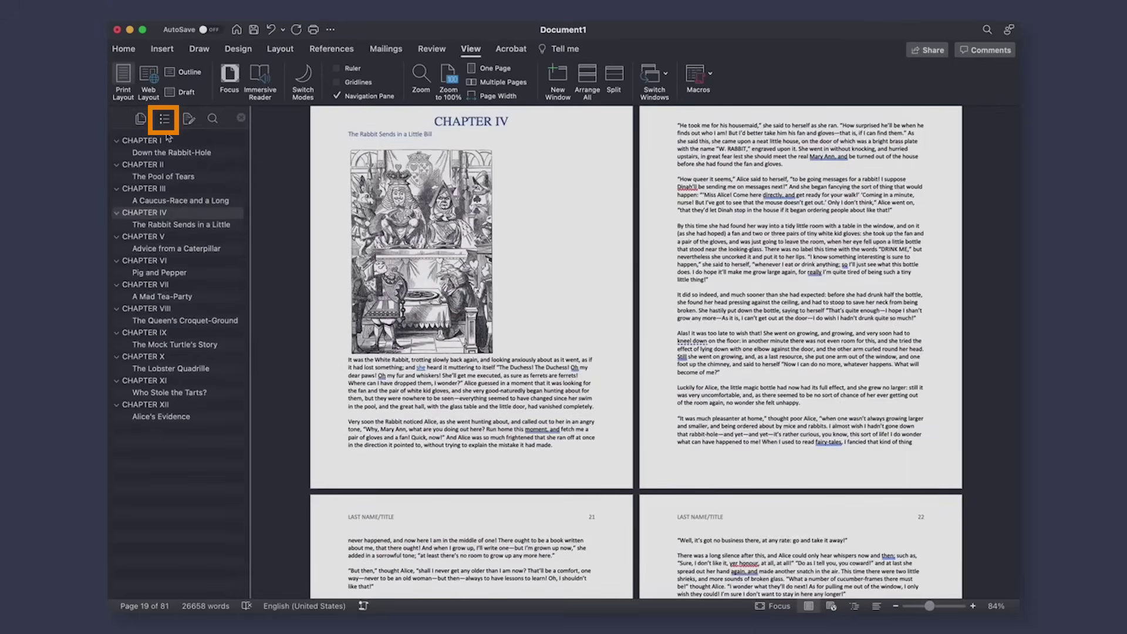
pyautogui.click(138, 262)
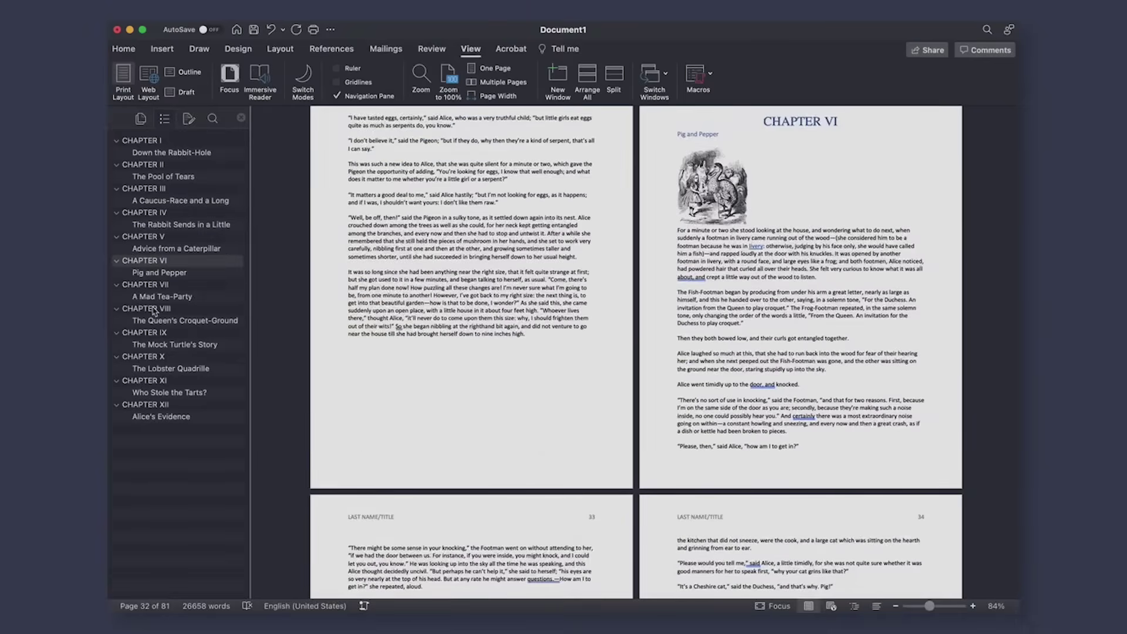
pyautogui.click(154, 310)
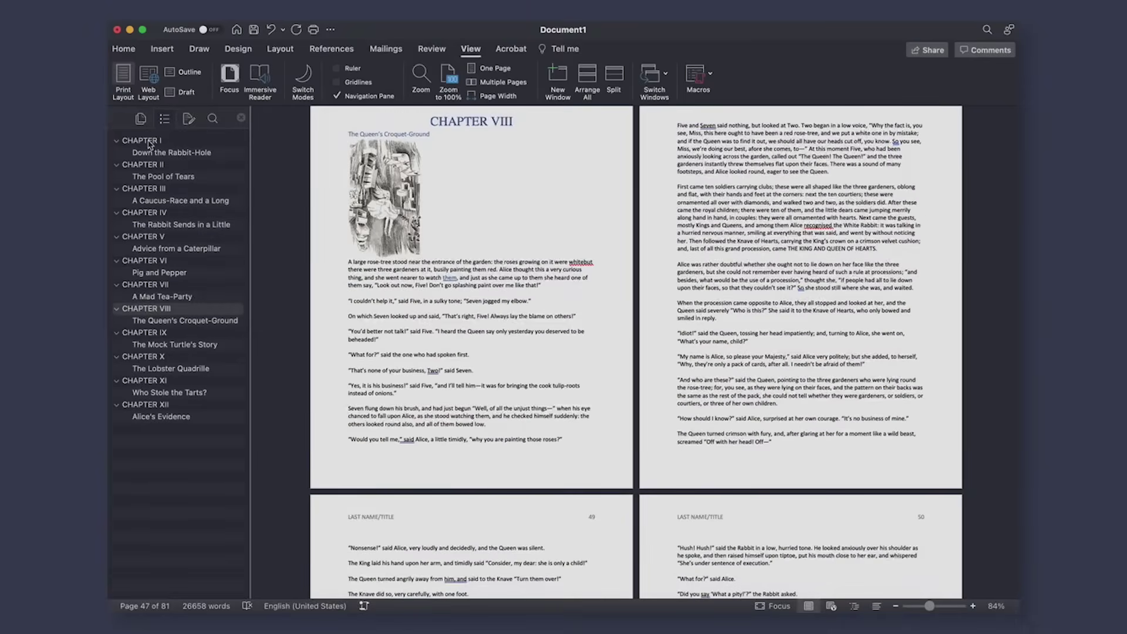
pyautogui.click(149, 143)
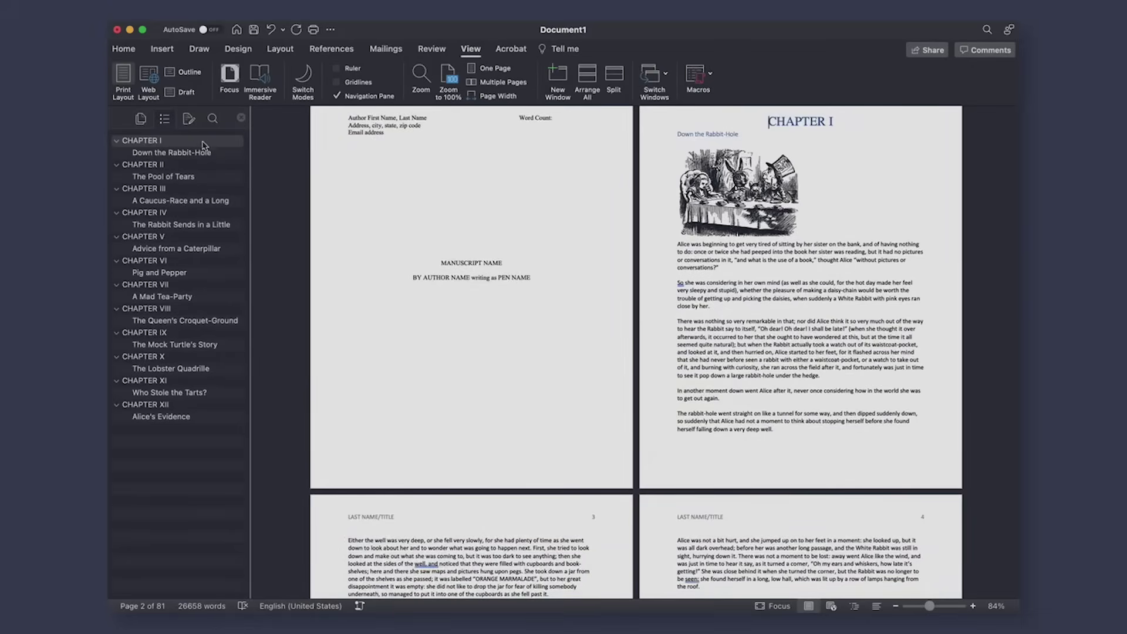
# - Add the comment 'New comment' on 'So she' in Chapter I, then check Track Changes options
pyautogui.click(190, 120)
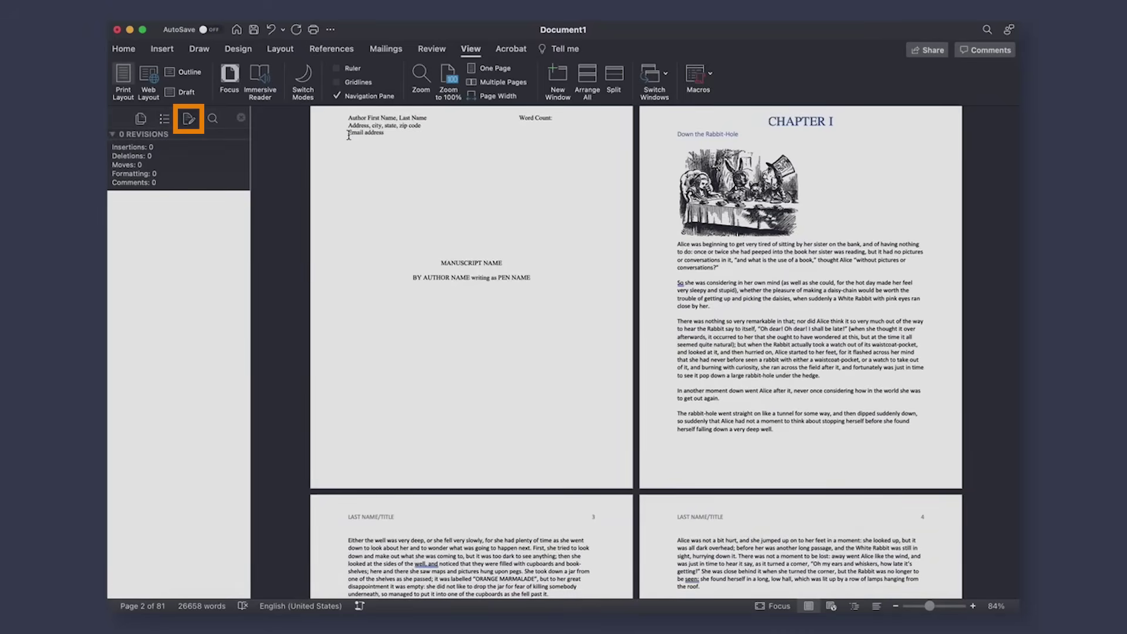
pyautogui.moveTo(680, 283); pyautogui.dragTo(696, 283)
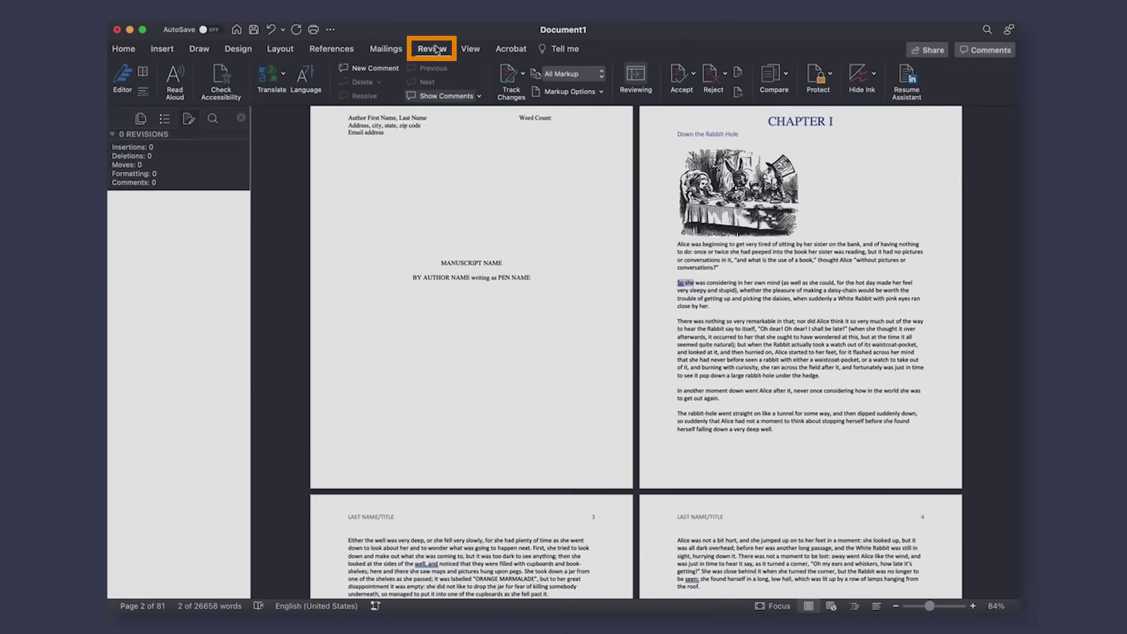
pyautogui.click(369, 68)
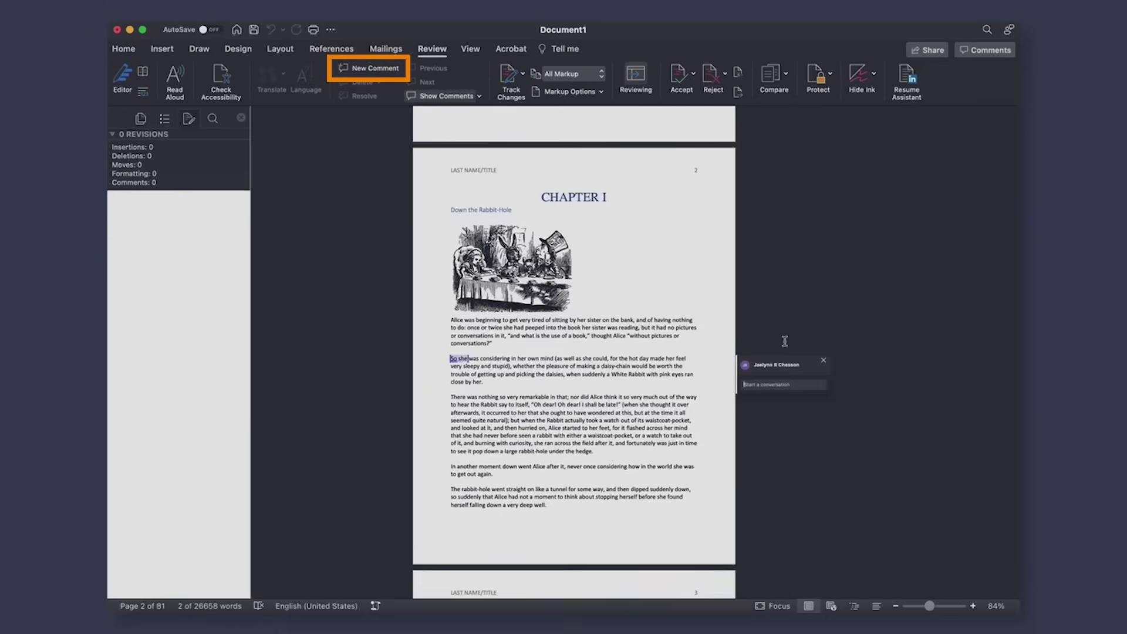
pyautogui.write('New com')
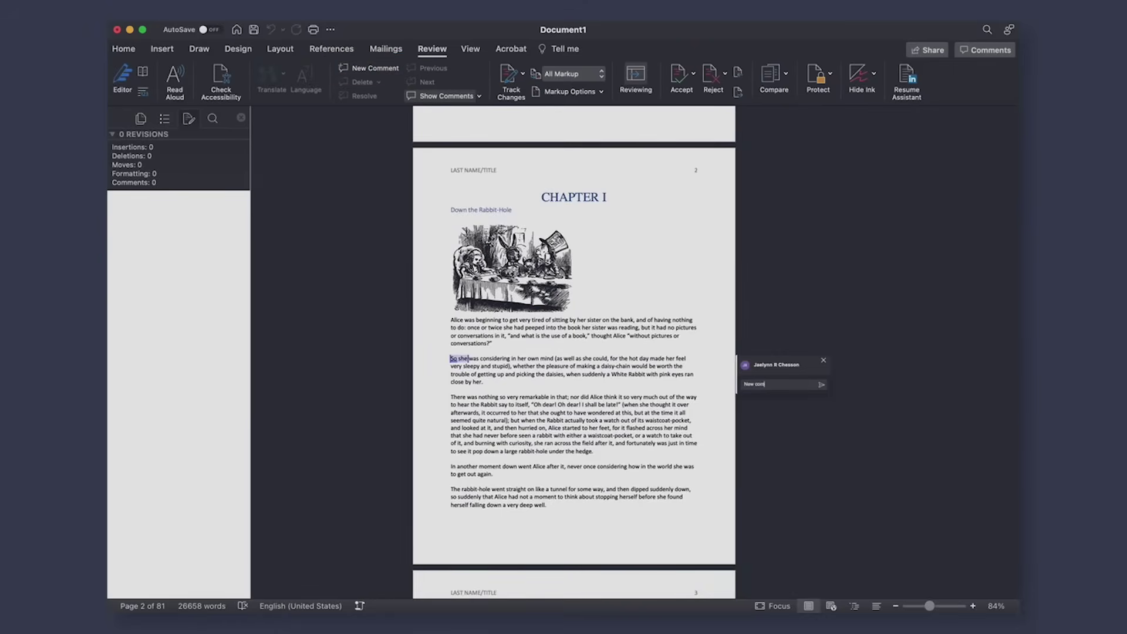
pyautogui.write('ment')
pyautogui.click(823, 385)
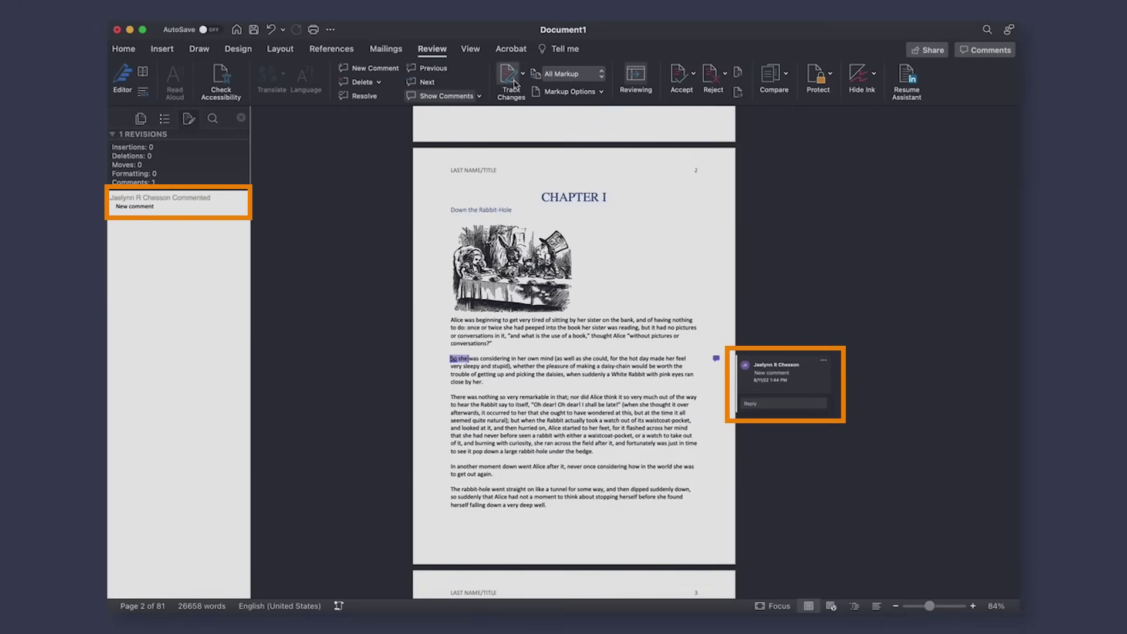
pyautogui.click(514, 84)
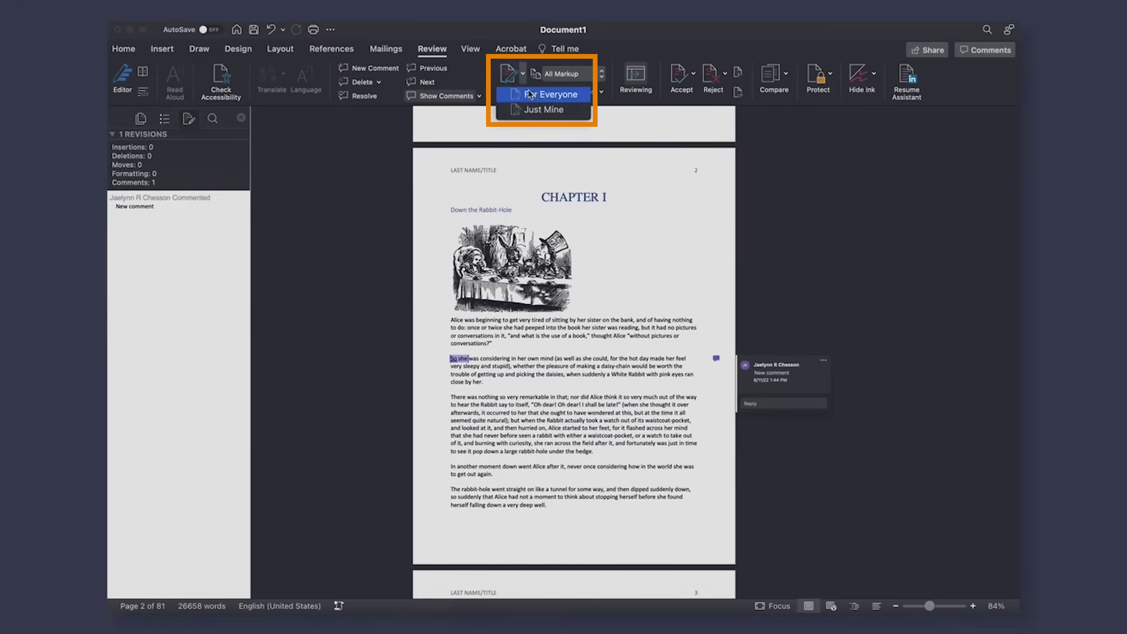
pyautogui.click(530, 94)
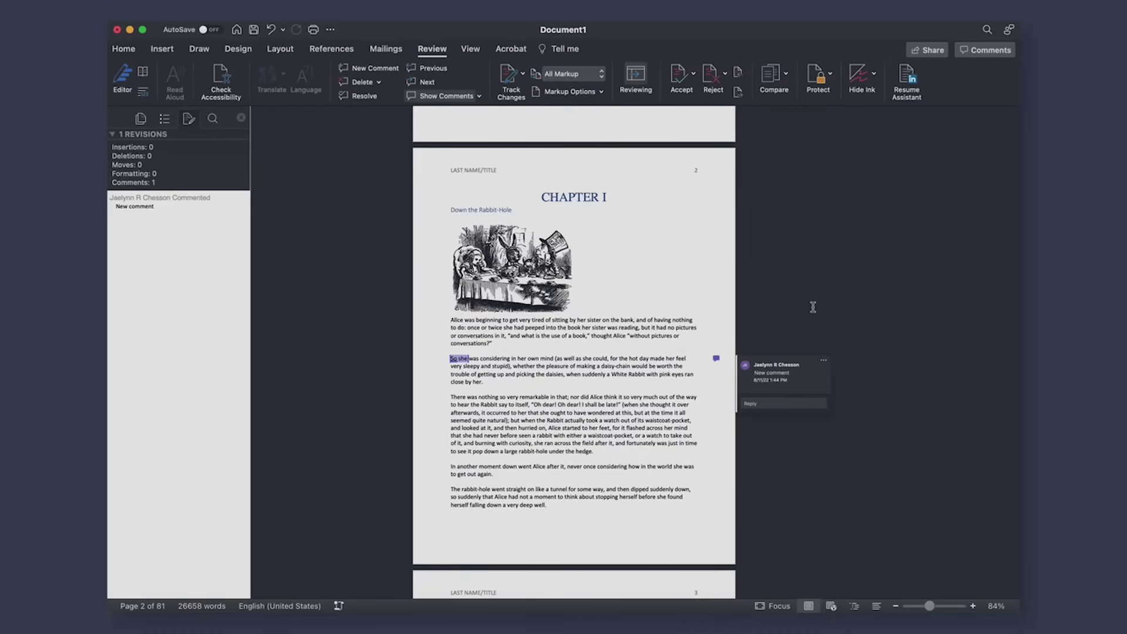
pyautogui.click(827, 85)
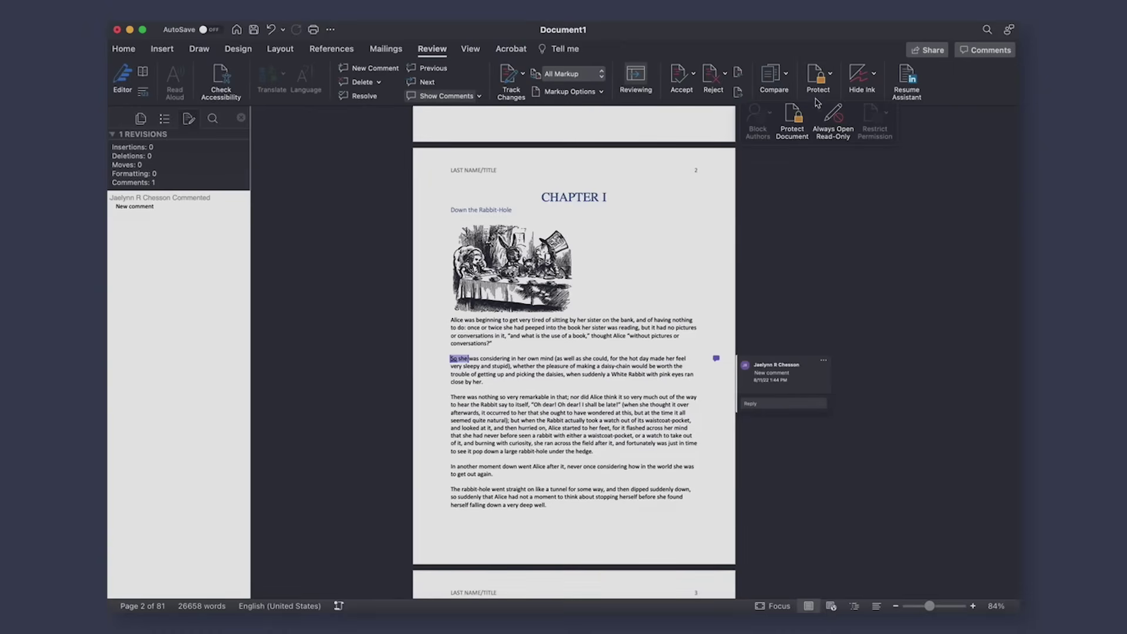
pyautogui.click(792, 121)
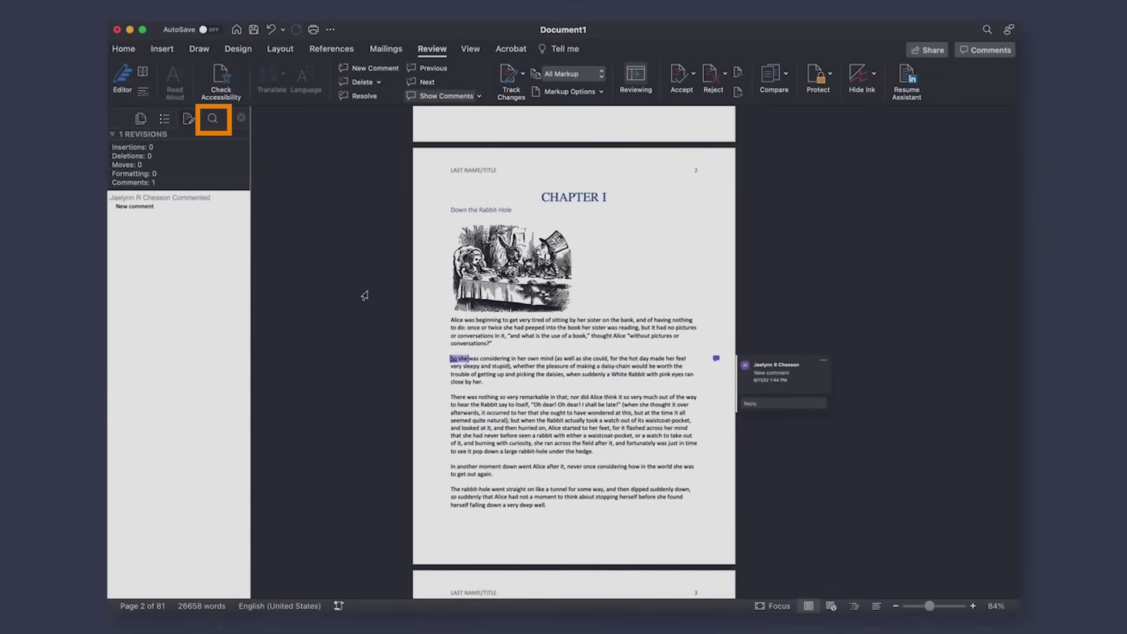
# - Search the manuscript for 'Rabbit' and go to match 8 of 52 on page 4
pyautogui.click(212, 119)
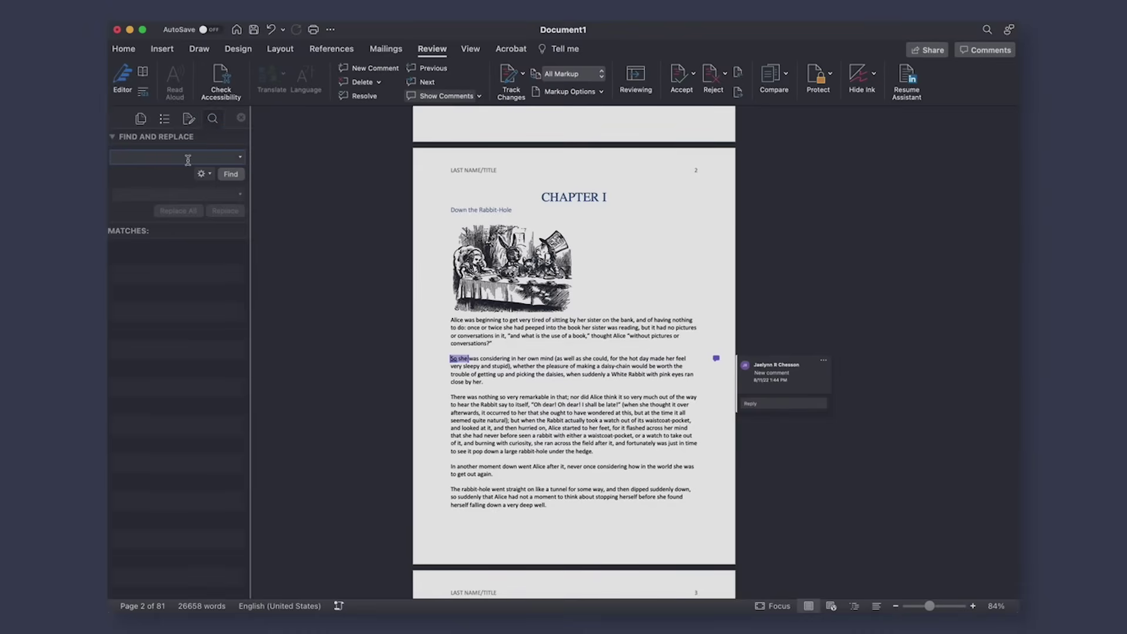
pyautogui.write('Rabbit')
pyautogui.click(223, 175)
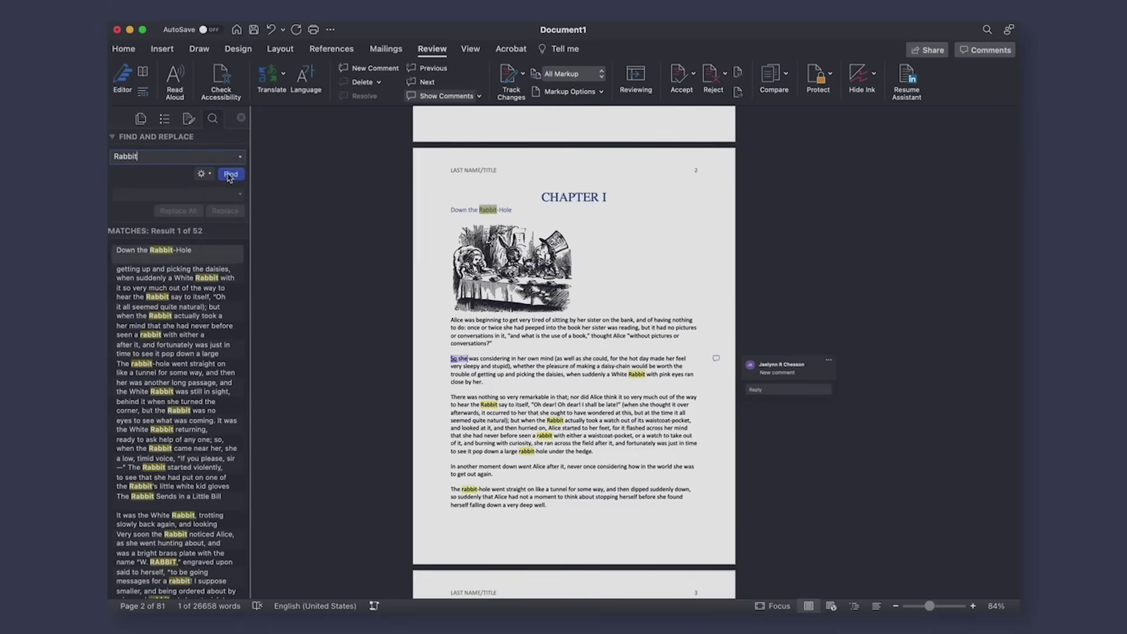
pyautogui.click(230, 174)
pyautogui.scroll(-1, 451, 327)
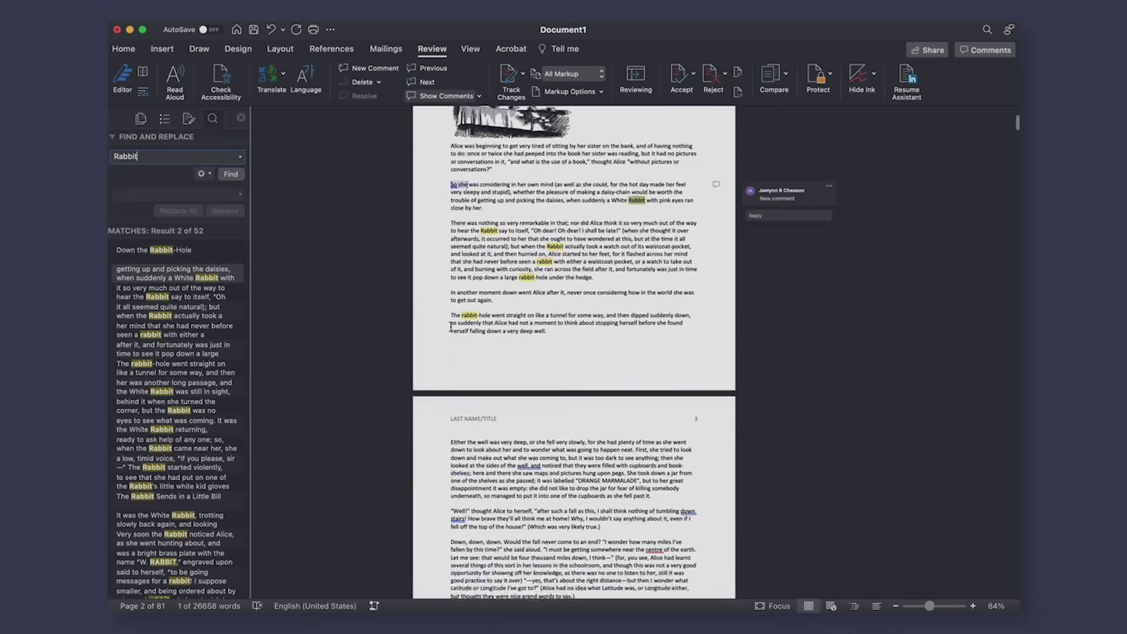
pyautogui.scroll(-3, 451, 326)
pyautogui.click(157, 395)
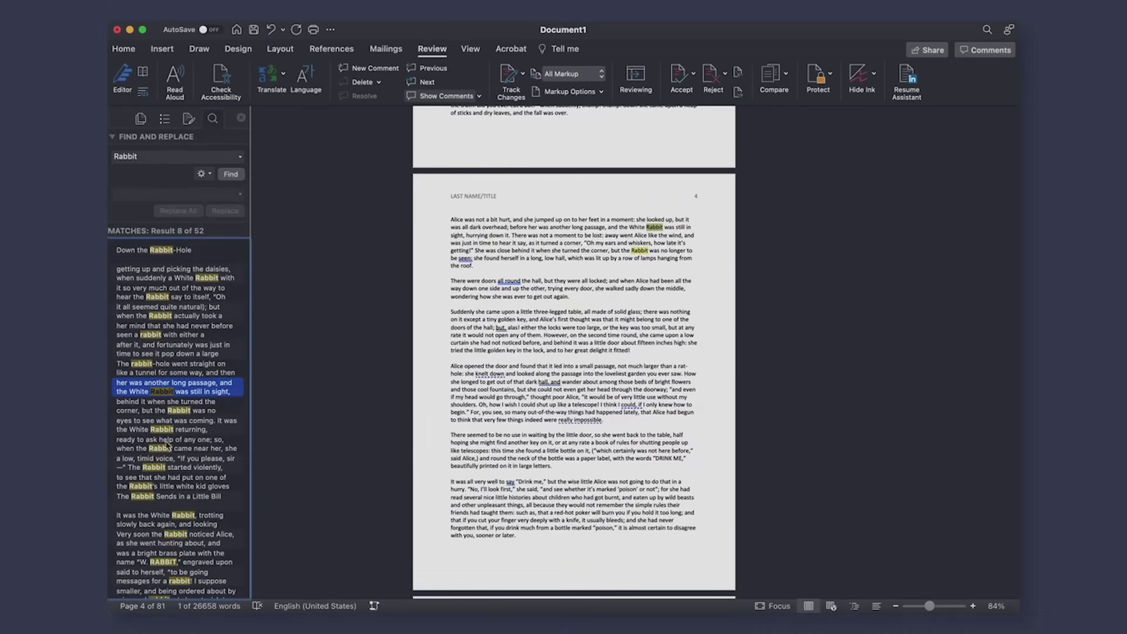
# - Run Editor from the Review tab, showing 54 spelling and 301 grammar corrections
pyautogui.click(122, 83)
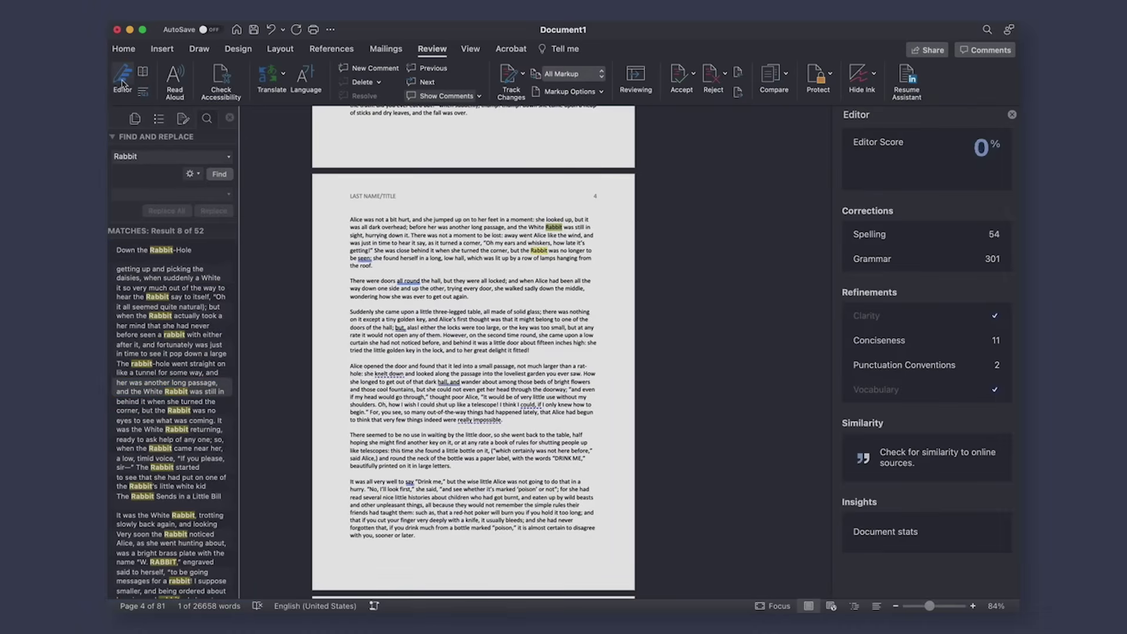